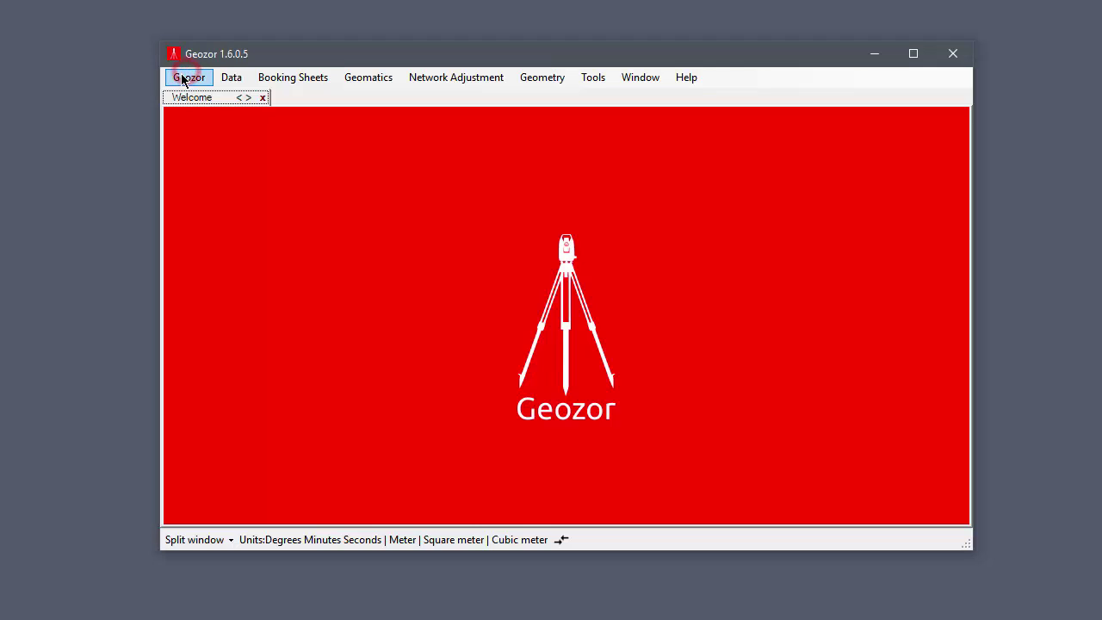
Open the program settings and review the language choice and the available angle and length units.
{"action": "left_click", "coordinate": [176, 78]}
{"action": "left_click", "coordinate": [241, 100]}
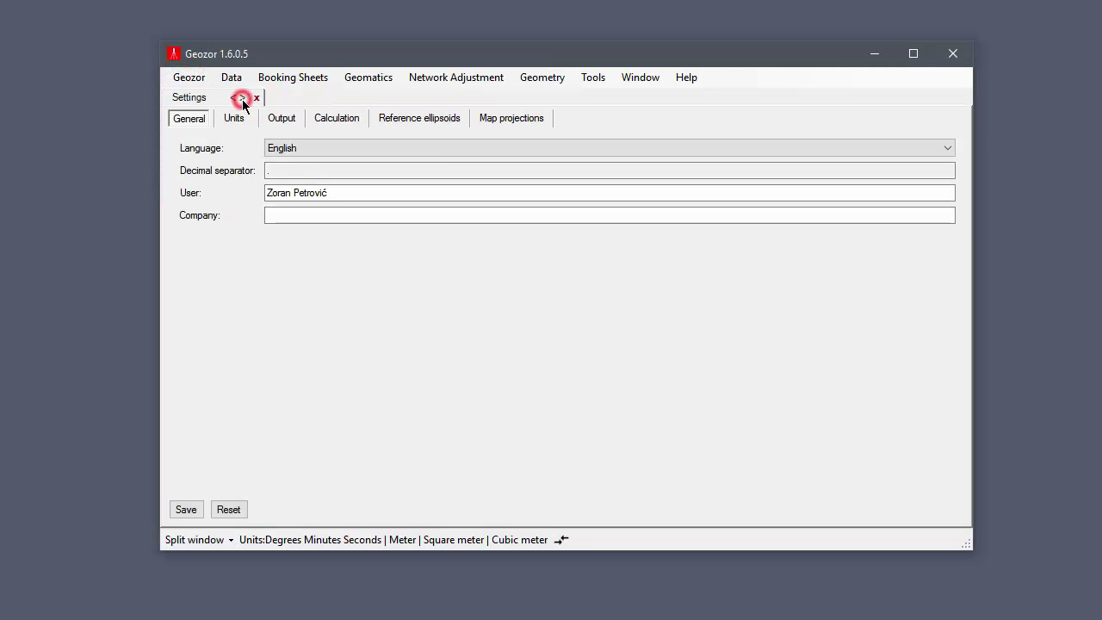
{"action": "left_click", "coordinate": [310, 144]}
{"action": "left_click", "coordinate": [312, 142]}
{"action": "left_click", "coordinate": [234, 118]}
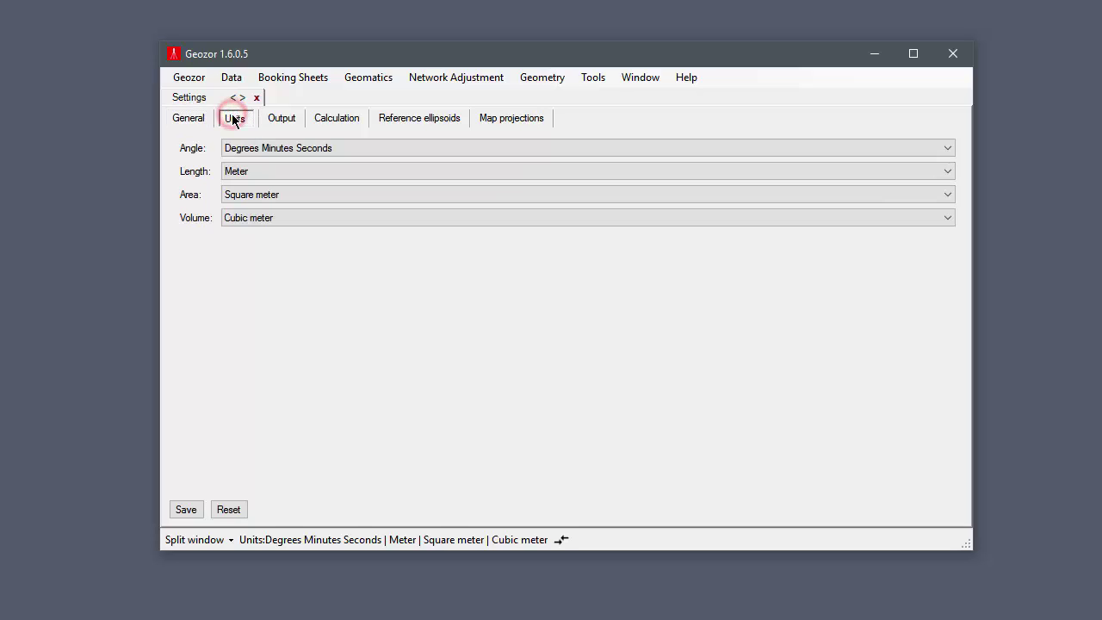
{"action": "left_click", "coordinate": [349, 149]}
{"action": "left_click", "coordinate": [349, 149]}
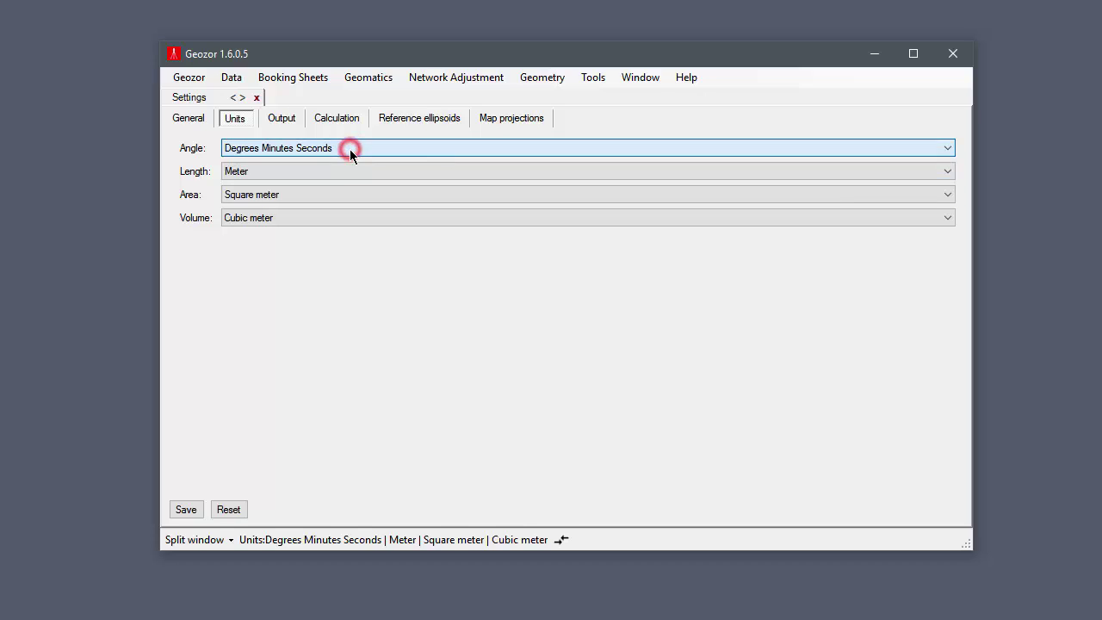
{"action": "left_click", "coordinate": [344, 172]}
{"action": "left_click", "coordinate": [344, 170]}
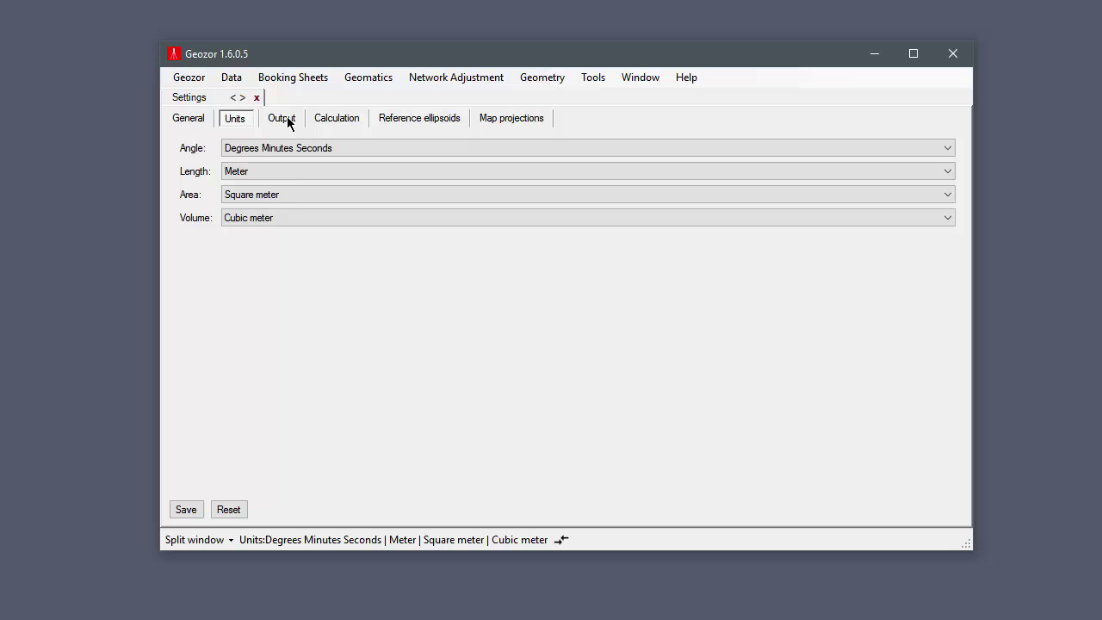
Review the output, calculation, reference ellipsoid and map projection settings, and close the settings.
{"action": "left_click", "coordinate": [286, 120]}
{"action": "left_click", "coordinate": [334, 149]}
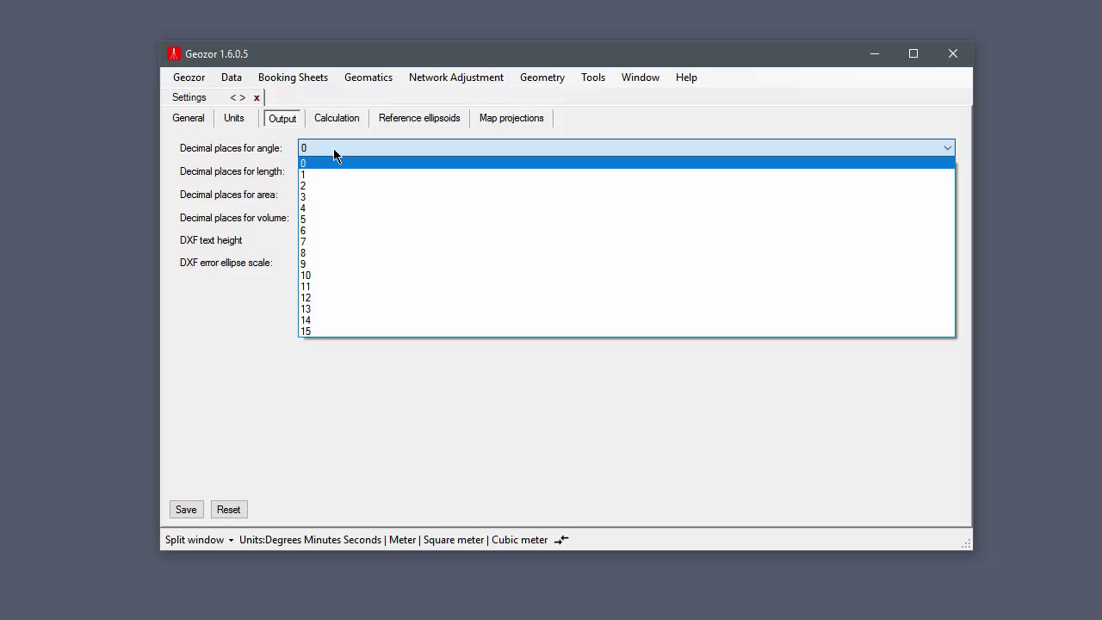
{"action": "left_click", "coordinate": [334, 150]}
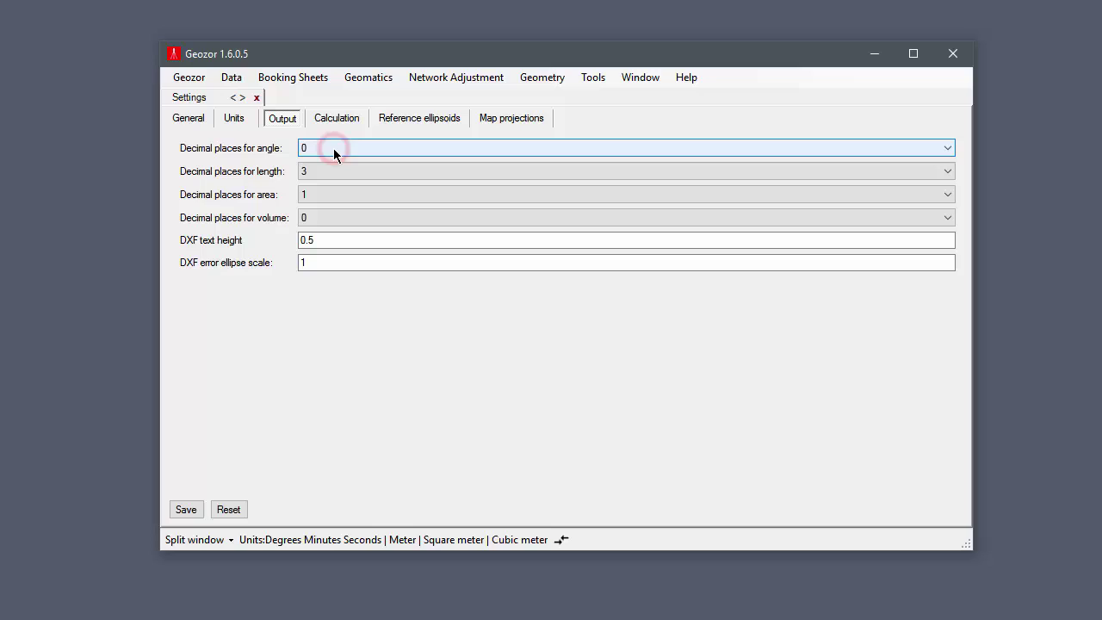
{"action": "left_click", "coordinate": [333, 118]}
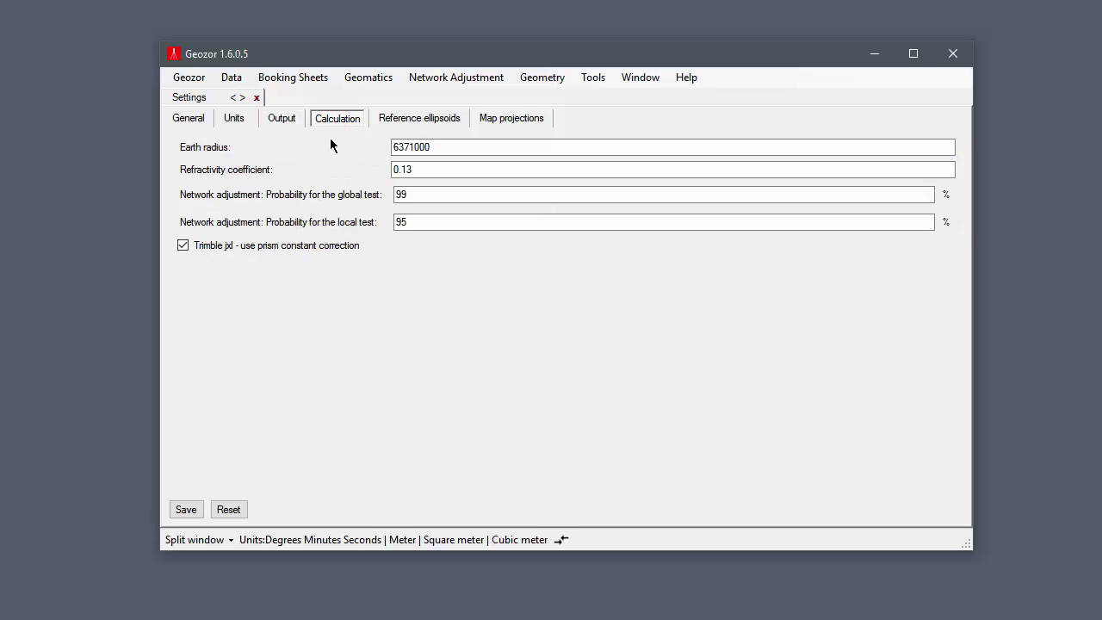
{"action": "left_click", "coordinate": [418, 118]}
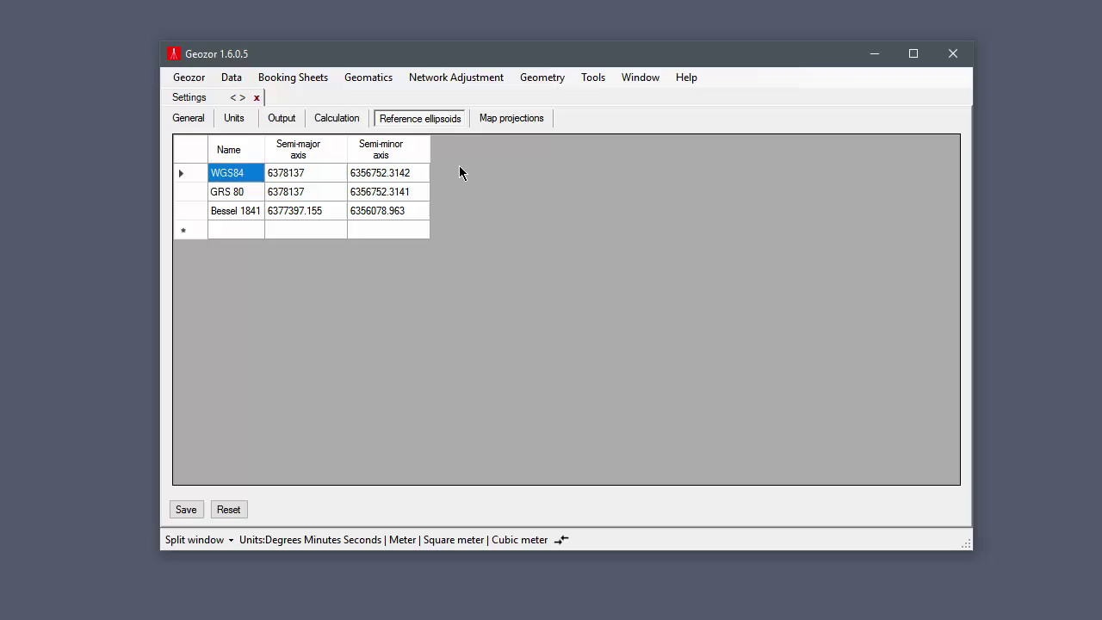
{"action": "left_click", "coordinate": [507, 118]}
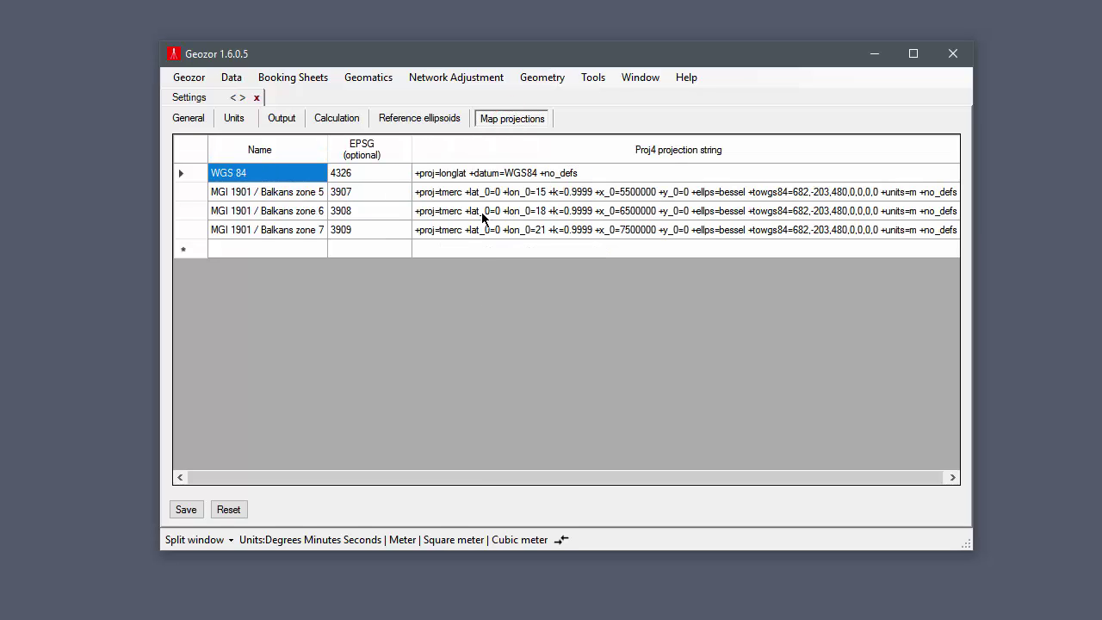
{"action": "left_click_drag", "start_coordinate": [474, 479], "coordinate": [577, 457]}
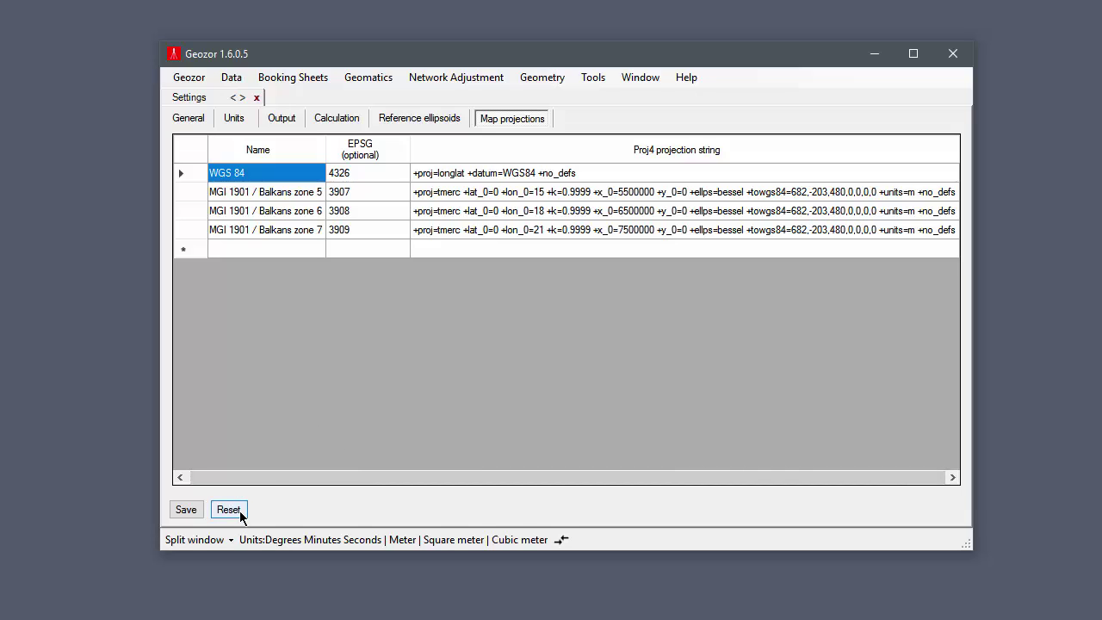
{"action": "left_click", "coordinate": [258, 97]}
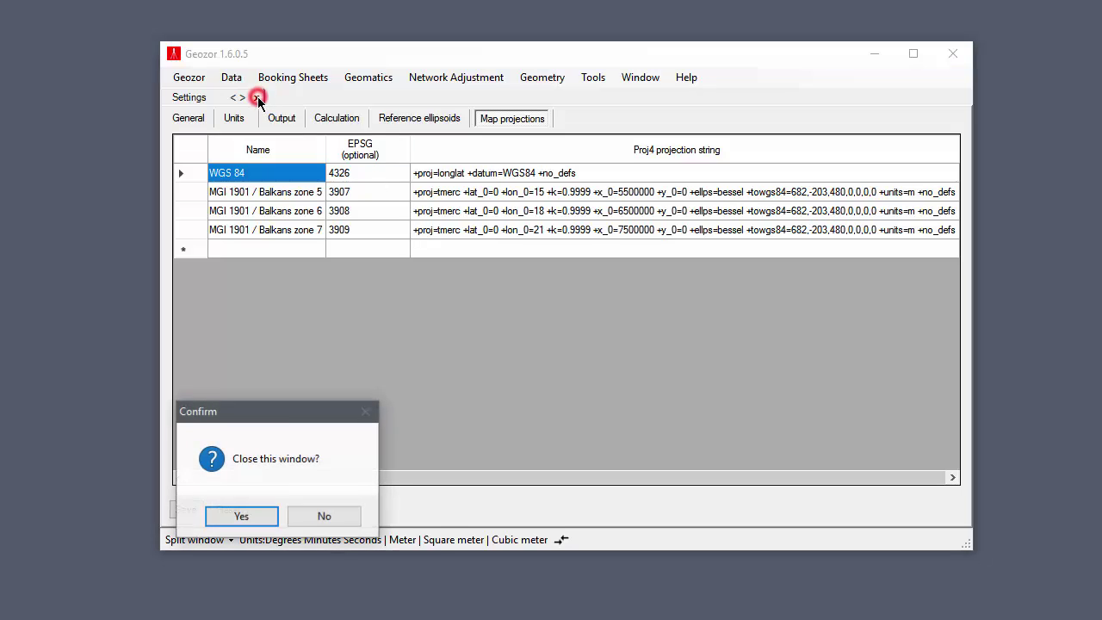
{"action": "left_click", "coordinate": [234, 519]}
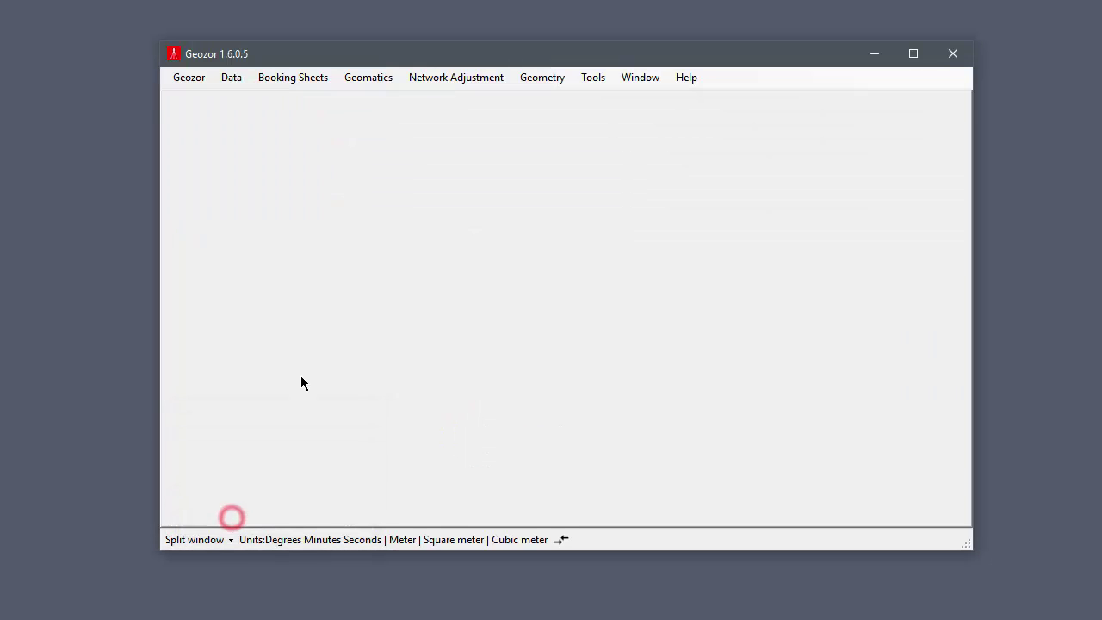
Create a new points table and enter point A with x 159.974, y 340.640 and height 0.
{"action": "left_click", "coordinate": [231, 79]}
{"action": "left_click", "coordinate": [234, 97]}
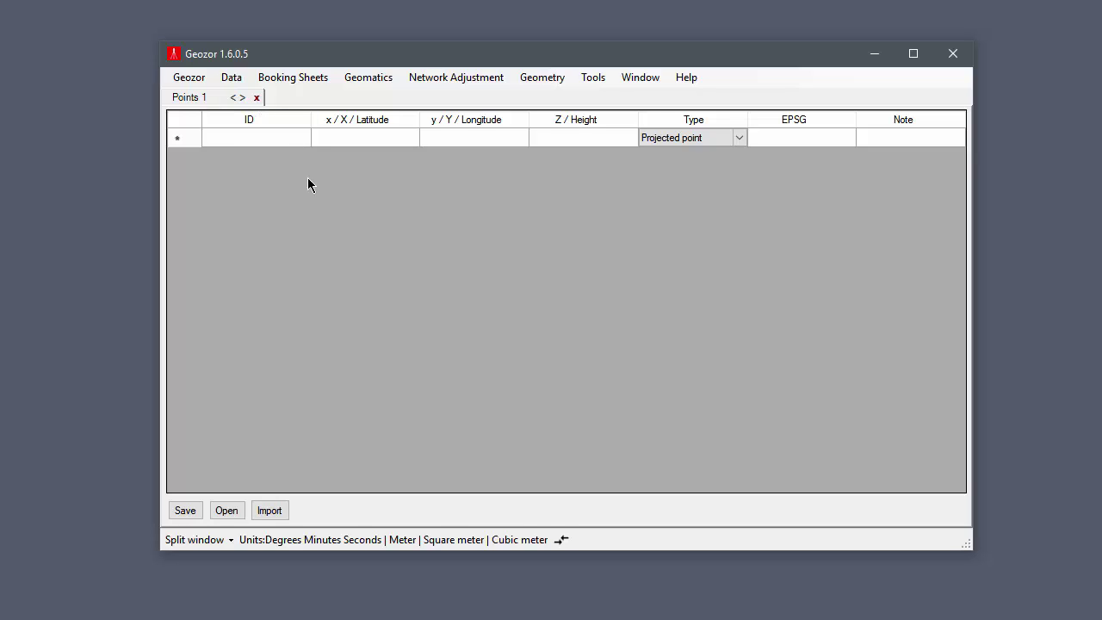
{"action": "left_click", "coordinate": [242, 140]}
{"action": "type", "text": "A"}
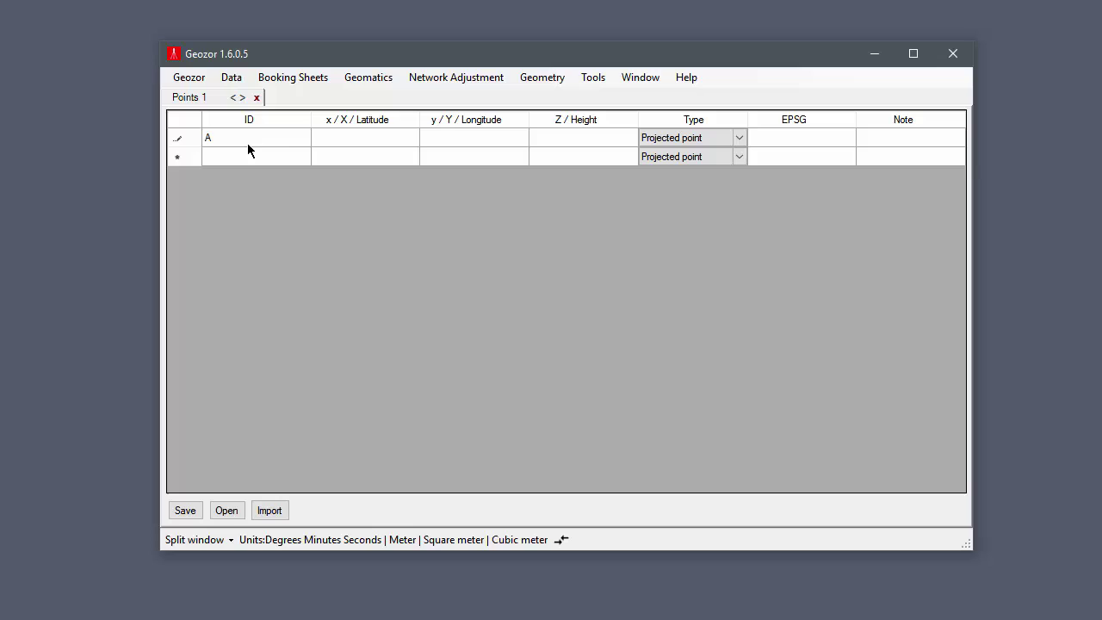
{"action": "left_click", "coordinate": [343, 144]}
{"action": "type", "text": "159.7"}
{"action": "key", "text": "Tab"}
{"action": "type", "text": "340"}
{"action": "key", "text": "Tab"}
{"action": "type", "text": "0"}
Widen the Type column, keep point A as a projected point, and give it EPSG 3908 and the note Manhole.
{"action": "left_click", "coordinate": [739, 138]}
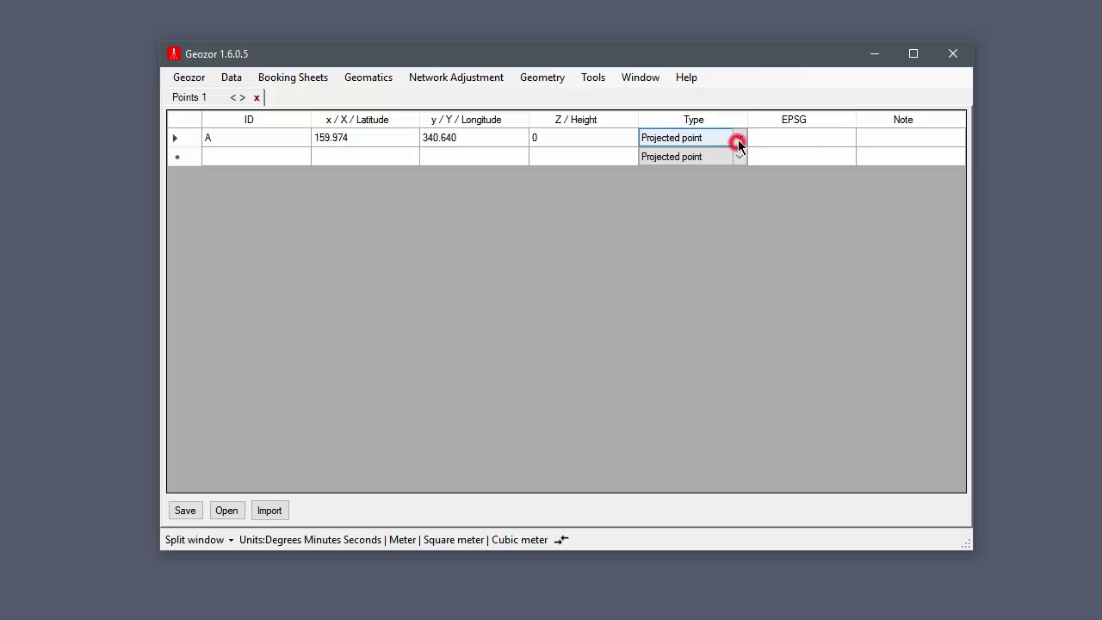
{"action": "left_click_drag", "start_coordinate": [747, 119], "coordinate": [774, 119]}
{"action": "left_click", "coordinate": [766, 140]}
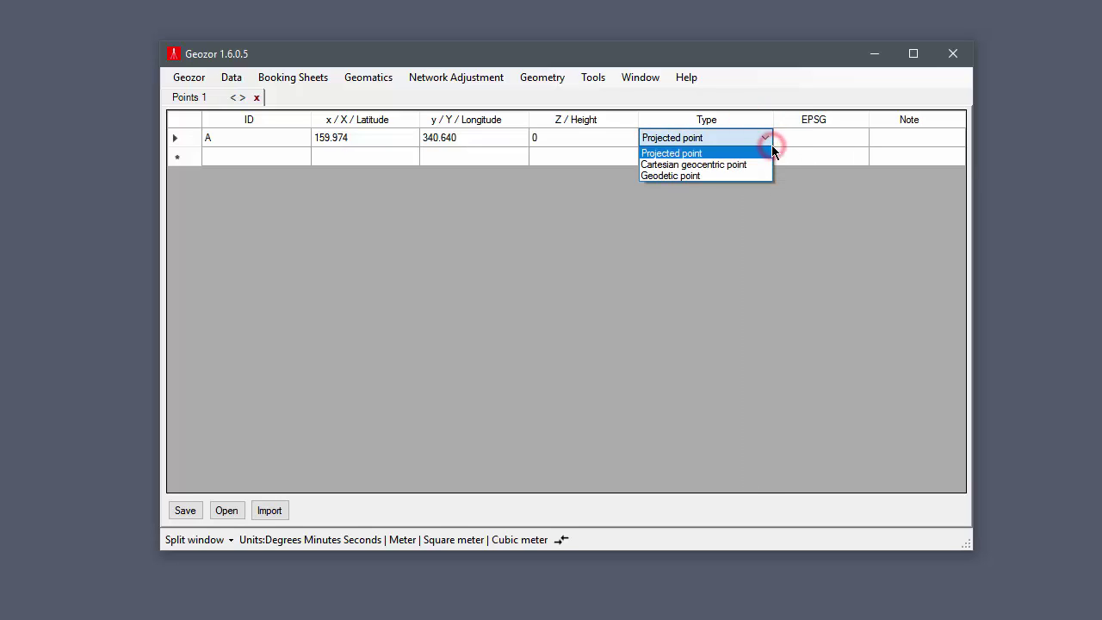
{"action": "left_click", "coordinate": [788, 138]}
{"action": "left_click", "coordinate": [788, 138]}
{"action": "type", "text": "3908"}
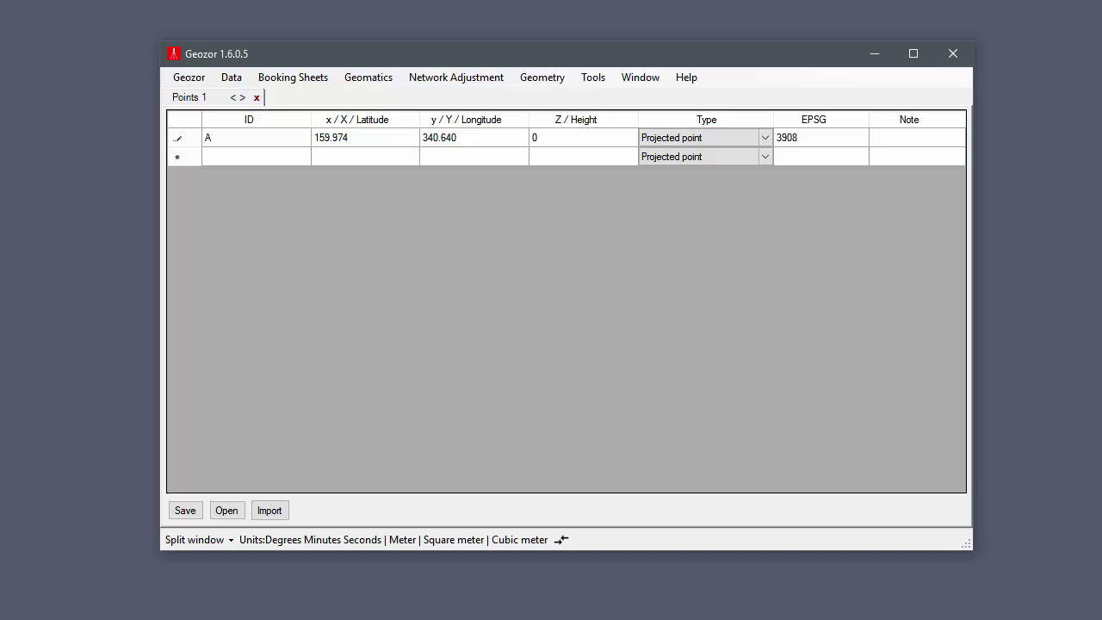
{"action": "left_click", "coordinate": [911, 142]}
{"action": "type", "text": "Manhole"}
{"action": "left_click", "coordinate": [869, 191]}
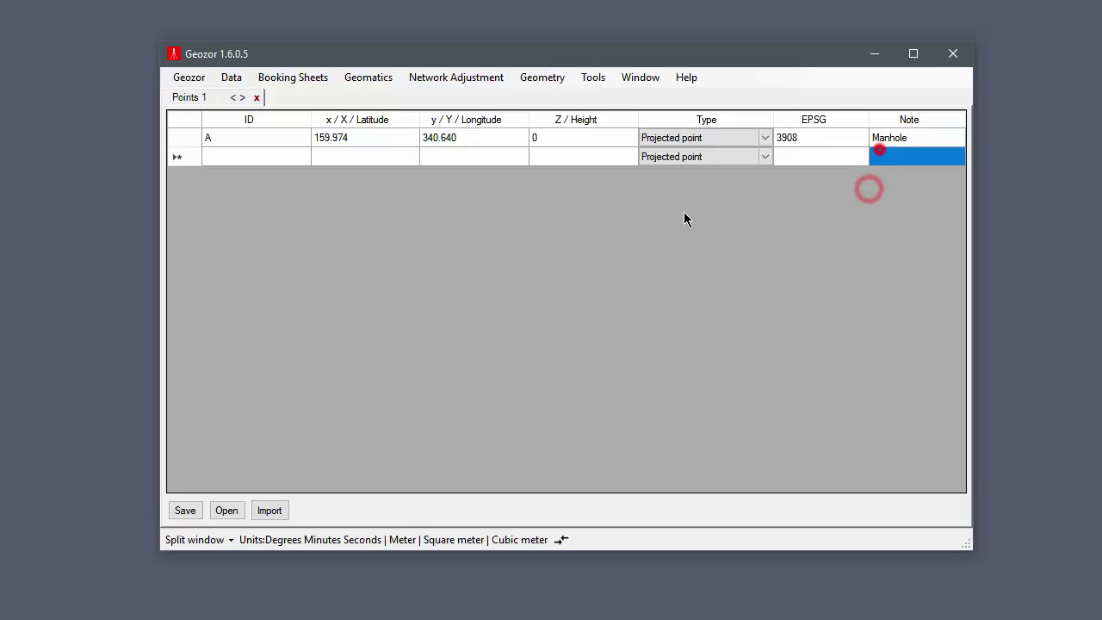
Load points.txt for import into the points table and set the number of header lines to discard to 1.
{"action": "left_click", "coordinate": [271, 509]}
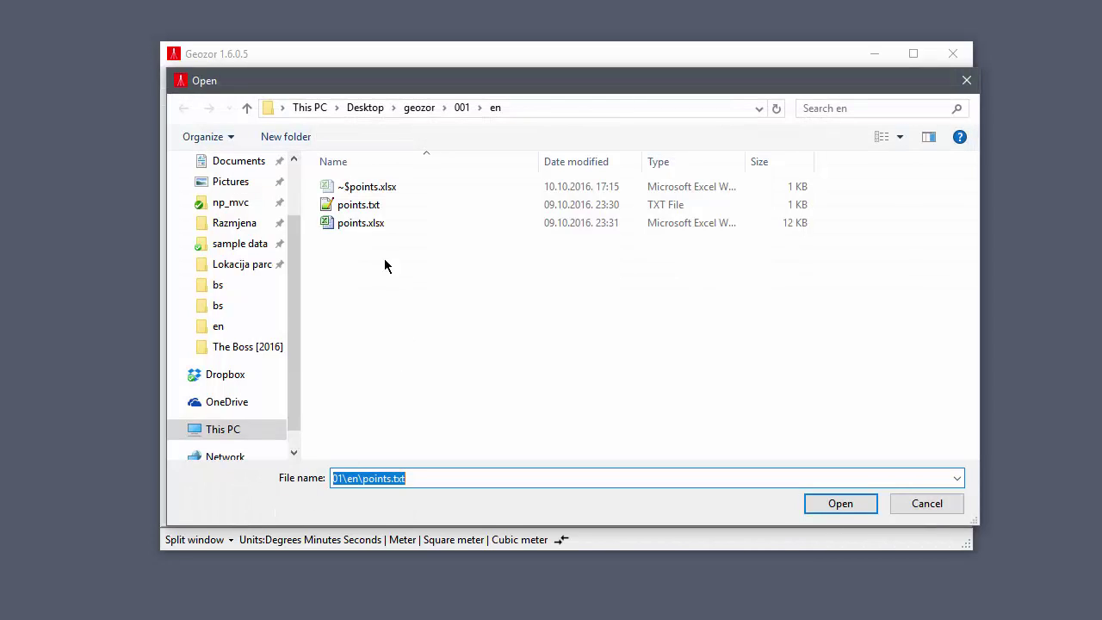
{"action": "left_click", "coordinate": [349, 205]}
{"action": "left_click", "coordinate": [822, 508]}
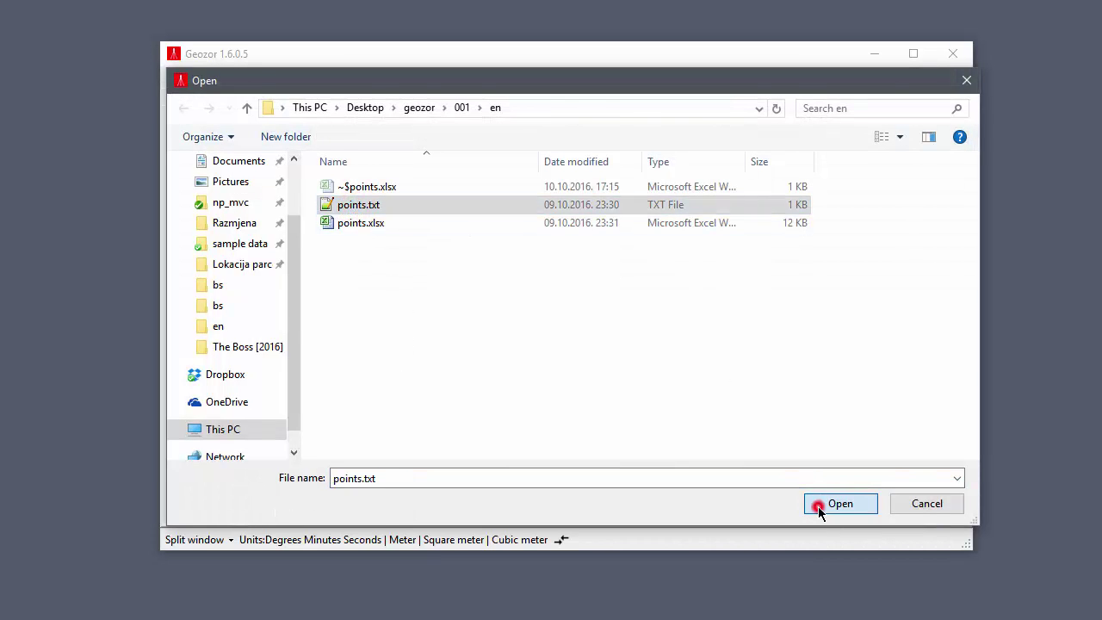
{"action": "left_click_drag", "start_coordinate": [7, 120], "coordinate": [673, 125]}
{"action": "left_click", "coordinate": [357, 134]}
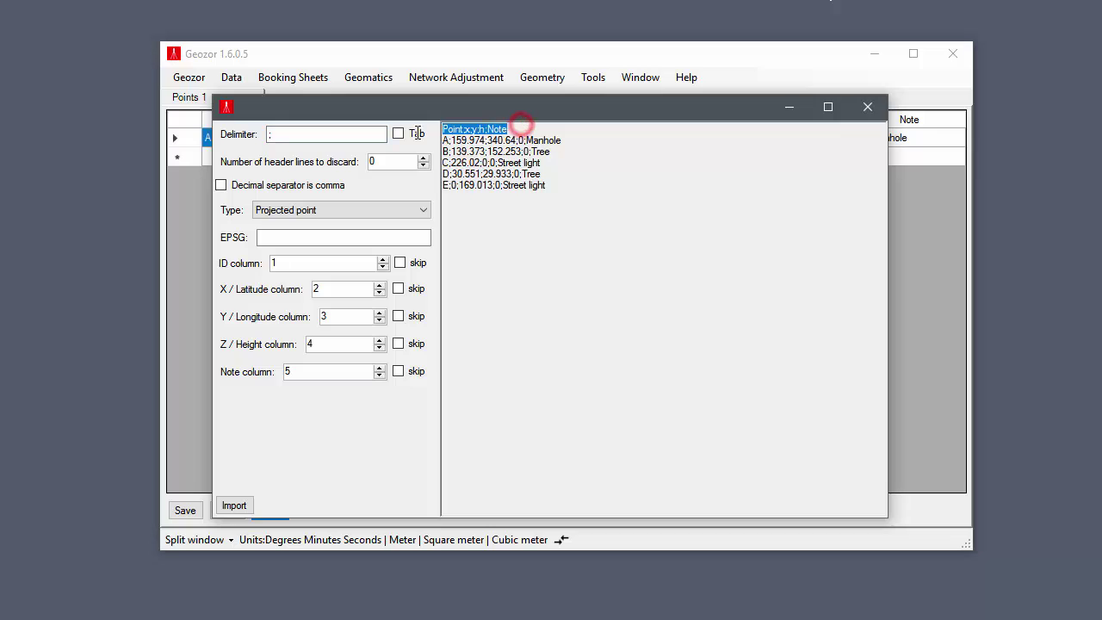
{"action": "triple_click", "coordinate": [520, 128]}
{"action": "left_click", "coordinate": [422, 160]}
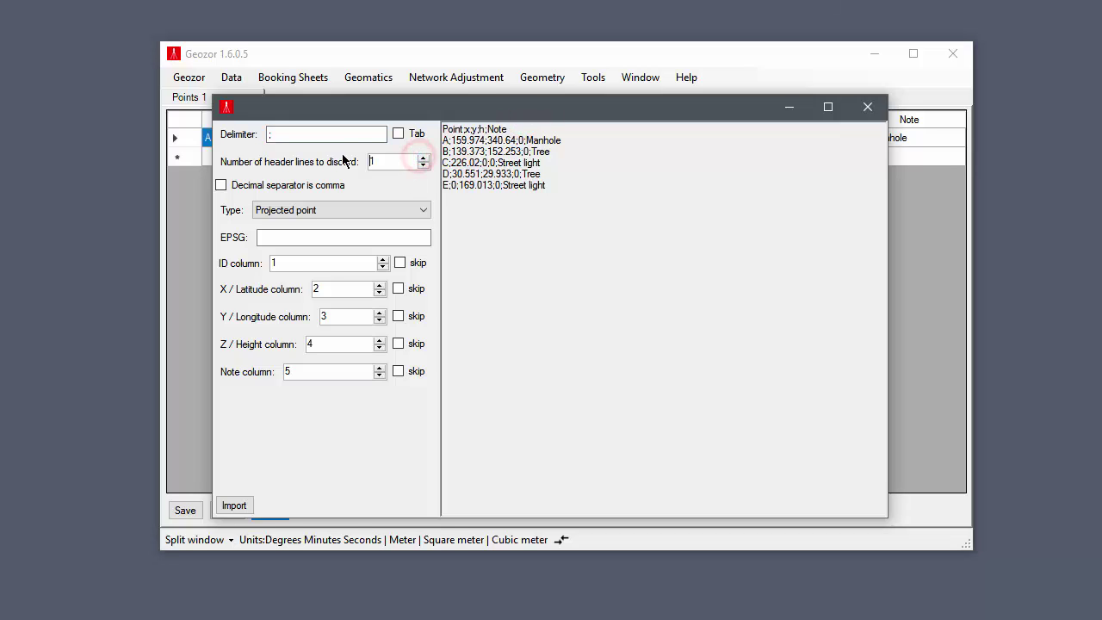
Keep the import type as Projected point, set the EPSG to 3908, import the points and close the import window.
{"action": "left_click", "coordinate": [344, 209]}
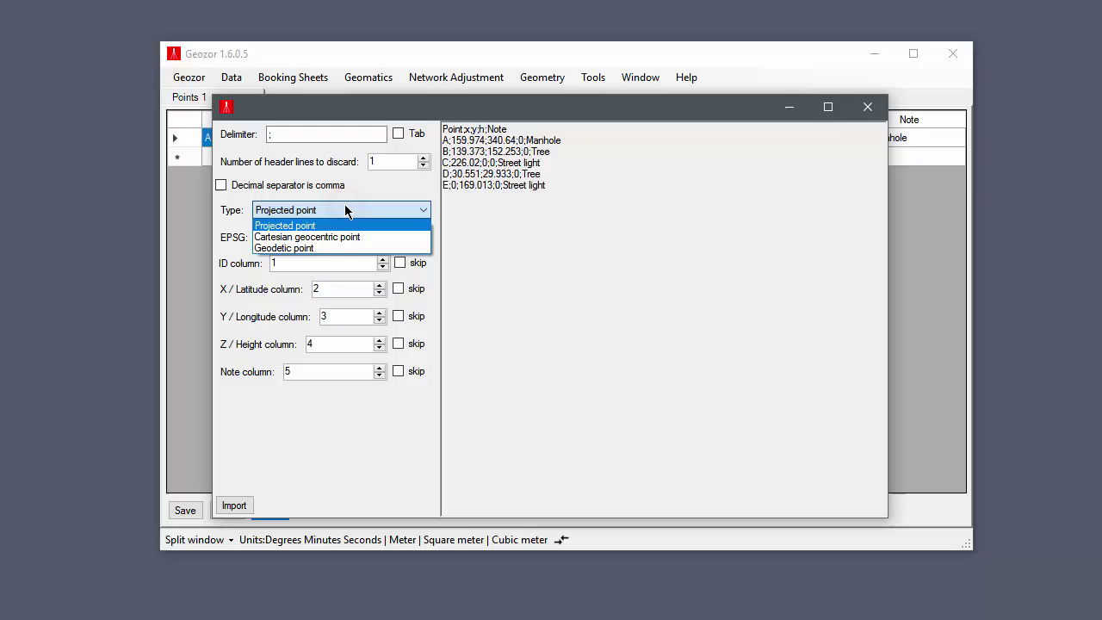
{"action": "left_click", "coordinate": [345, 210]}
{"action": "left_click", "coordinate": [329, 238]}
{"action": "type", "text": "3908"}
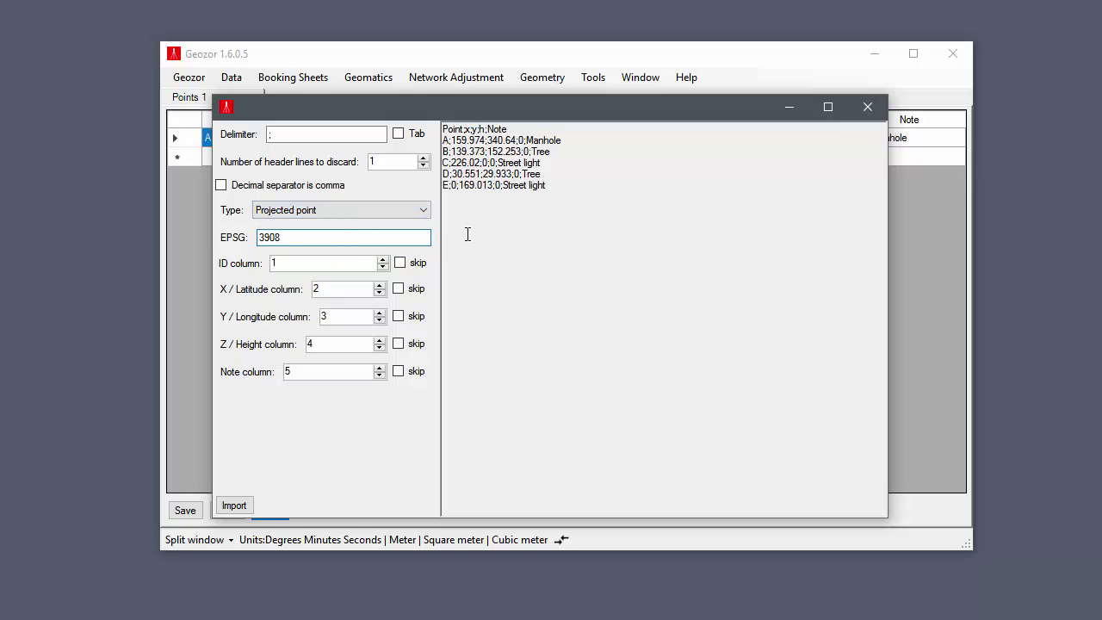
{"action": "left_click", "coordinate": [233, 505]}
{"action": "left_click", "coordinate": [284, 515]}
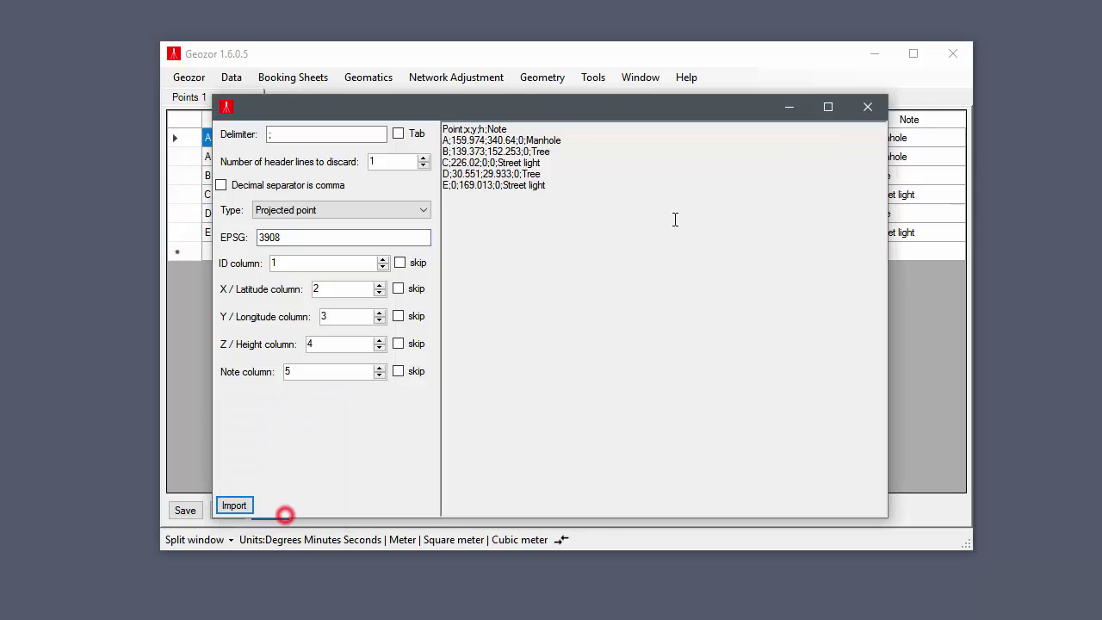
{"action": "left_click", "coordinate": [869, 108]}
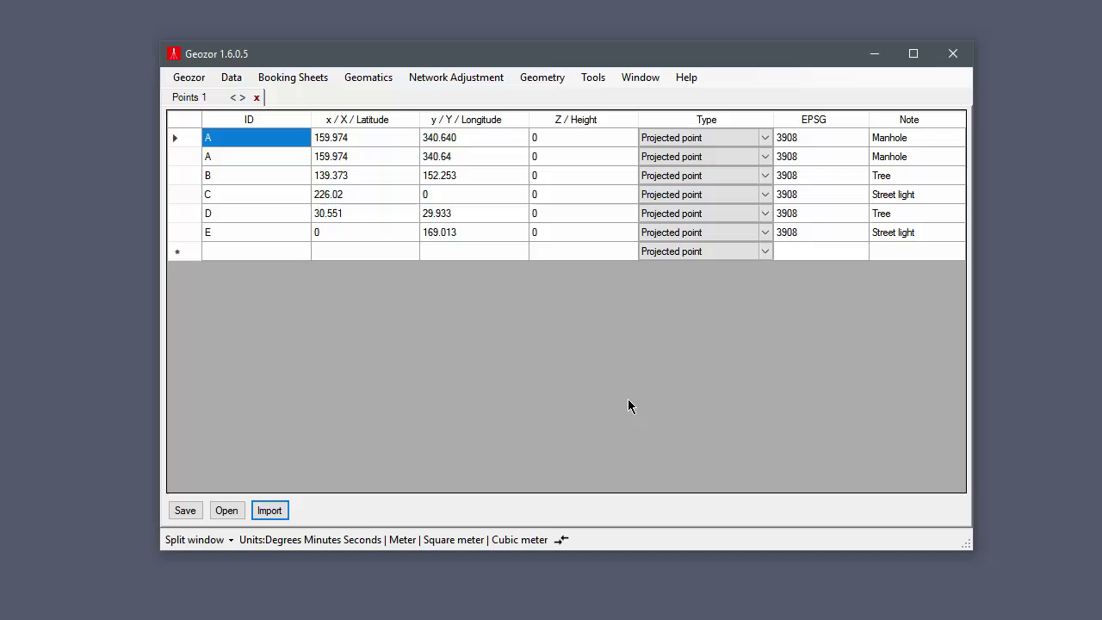
Switch to points.xlsx in Excel, copy the ID, x and y values in A2:C6, and minimize the workbook.
{"action": "left_click", "coordinate": [327, 612]}
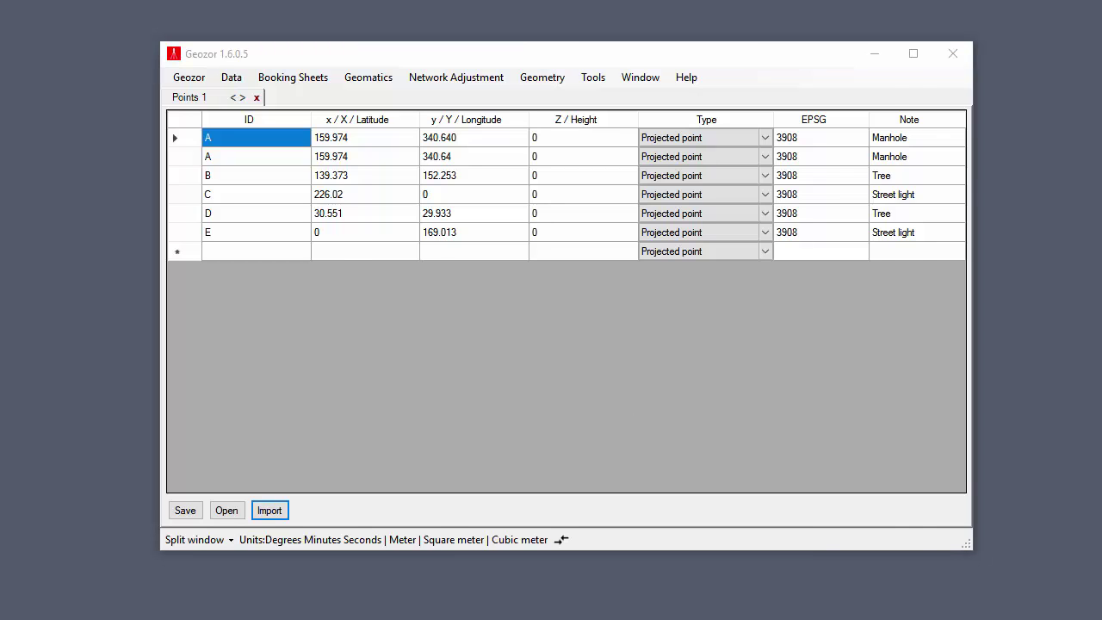
{"action": "left_click_drag", "start_coordinate": [199, 286], "coordinate": [439, 355]}
{"action": "right_click", "coordinate": [390, 307]}
{"action": "left_click", "coordinate": [434, 339]}
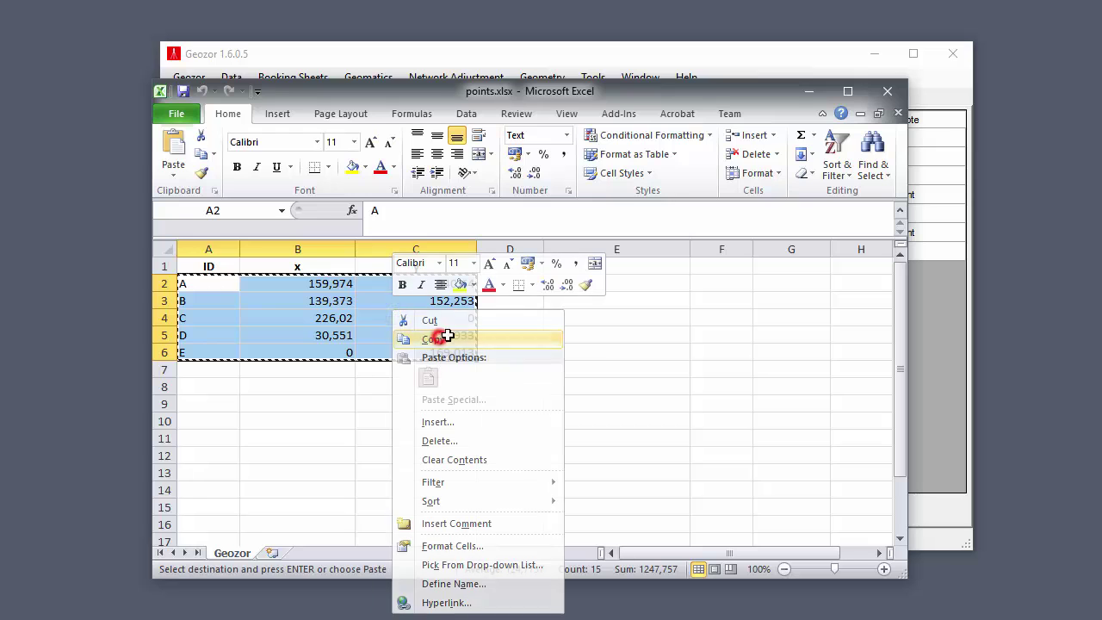
{"action": "left_click", "coordinate": [809, 92]}
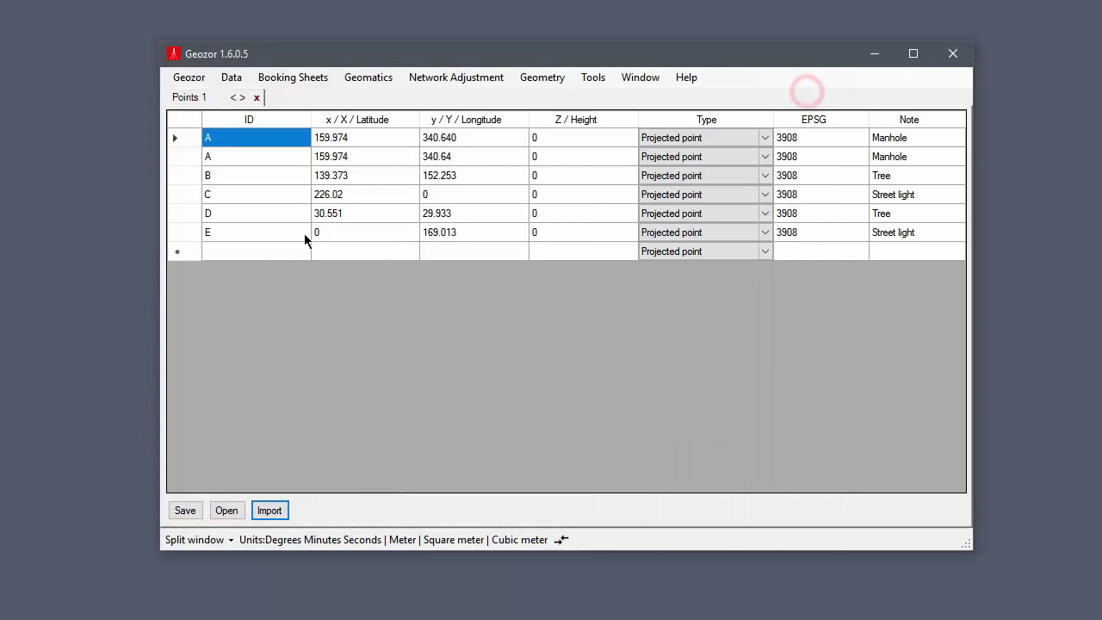
Paste the copied spreadsheet points into the points table, starting at the ID cell of the first empty row.
{"action": "left_click", "coordinate": [241, 251]}
{"action": "right_click", "coordinate": [241, 251]}
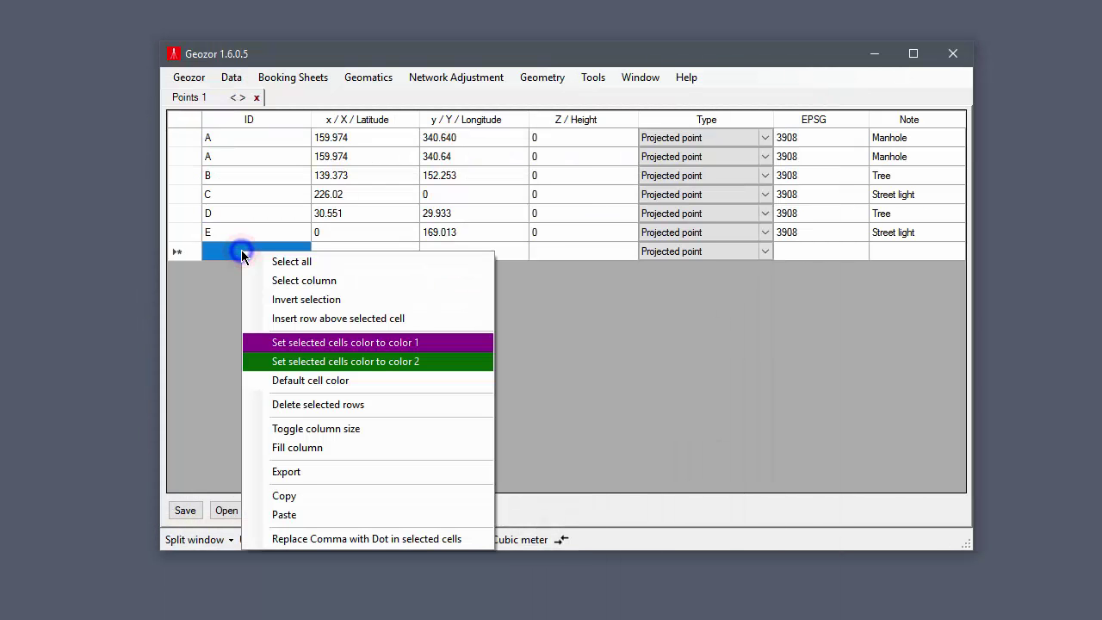
{"action": "left_click", "coordinate": [298, 515]}
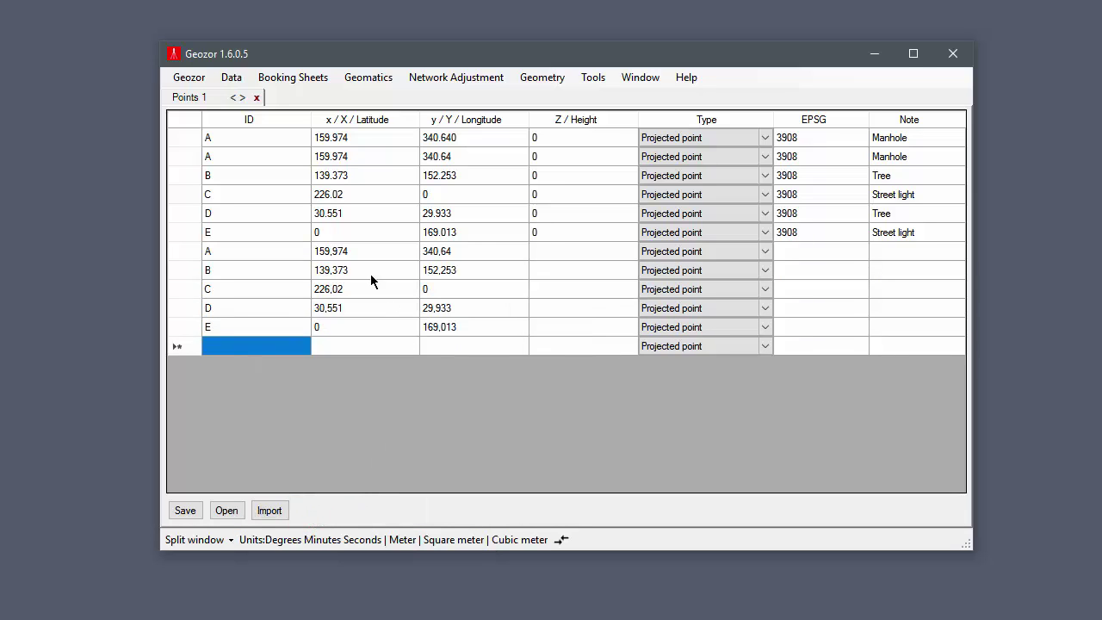
Replace the decimal commas with dots in the x and y coordinates of the five pasted points.
{"action": "left_click_drag", "start_coordinate": [354, 251], "coordinate": [450, 316]}
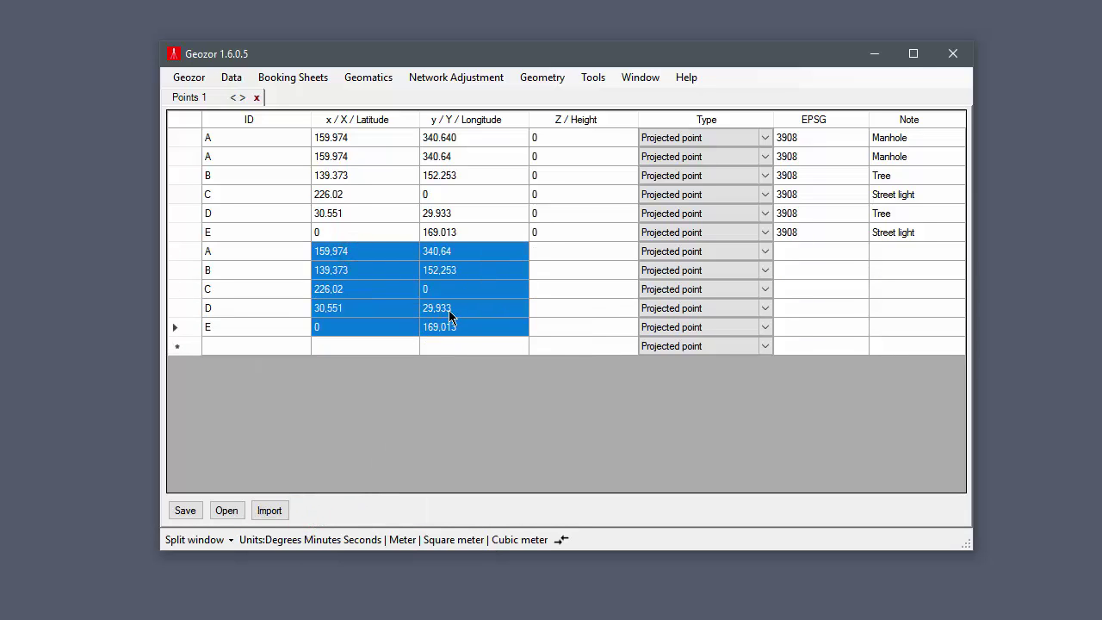
{"action": "right_click", "coordinate": [479, 285]}
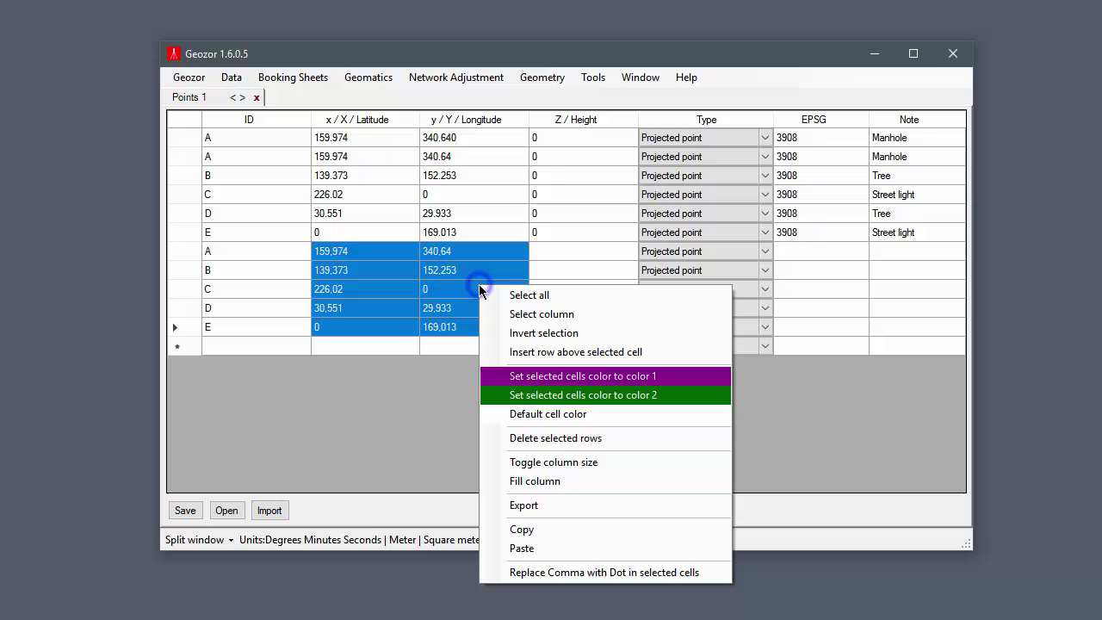
{"action": "left_click", "coordinate": [536, 577]}
{"action": "left_click", "coordinate": [569, 261]}
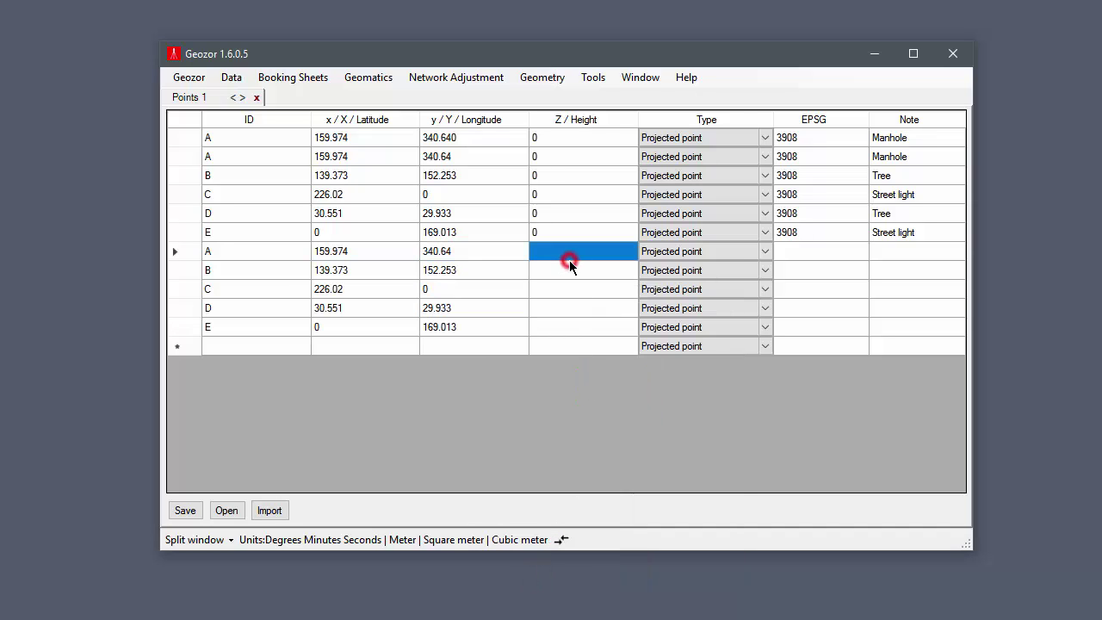
{"action": "key", "text": "Down"}
{"action": "left_click", "coordinate": [247, 342]}
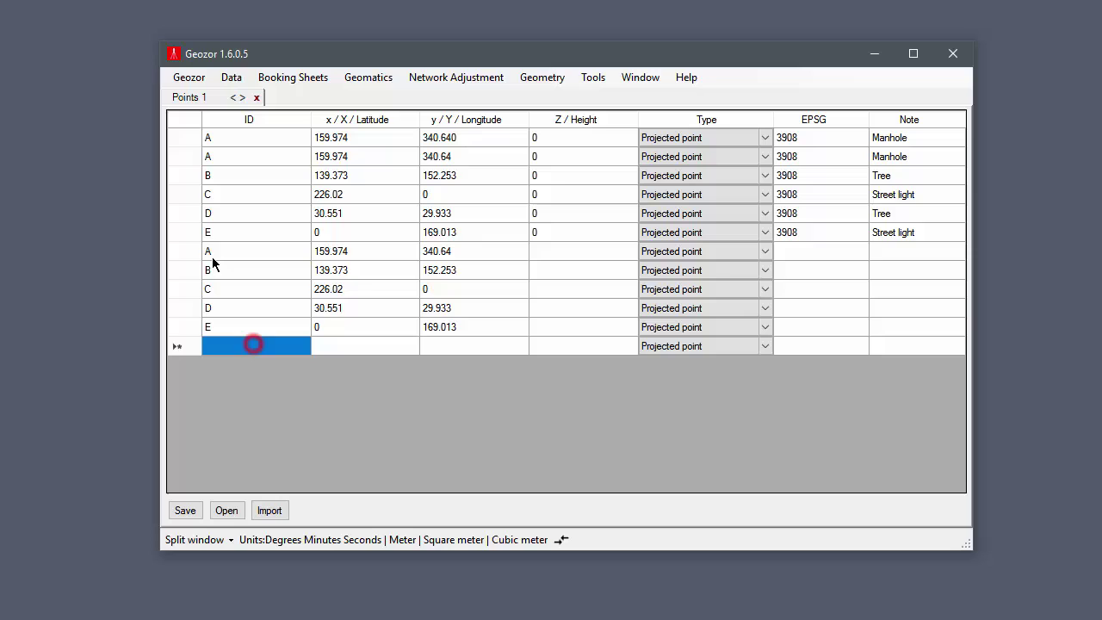
Fill the Z / Height column with 0.0 for only the five rows pasted from Excel.
{"action": "left_click_drag", "start_coordinate": [190, 251], "coordinate": [203, 326]}
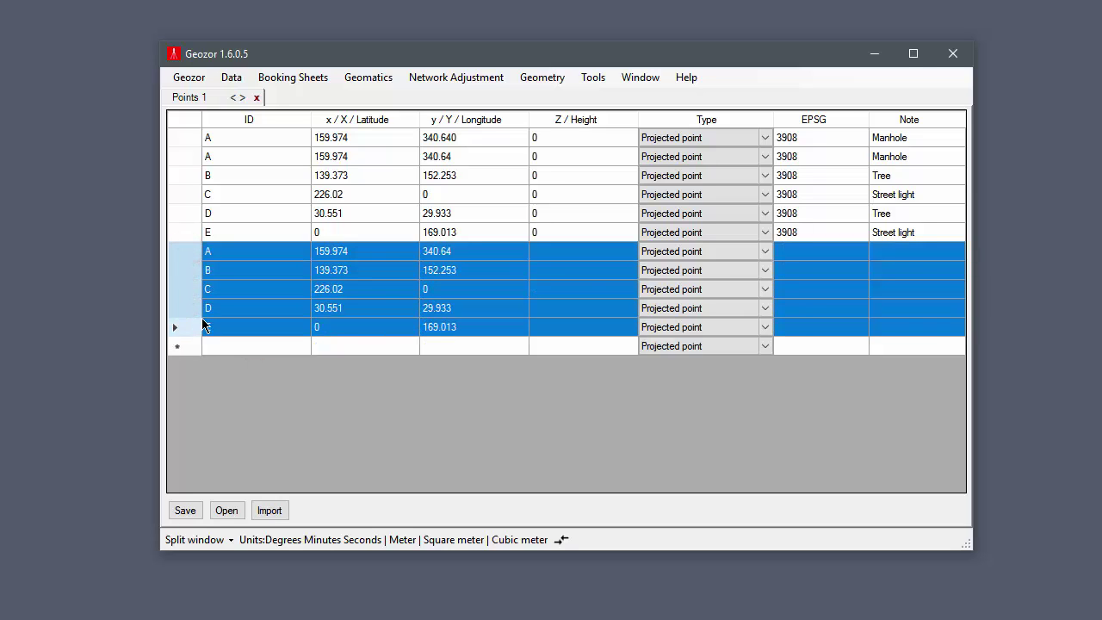
{"action": "right_click", "coordinate": [588, 255]}
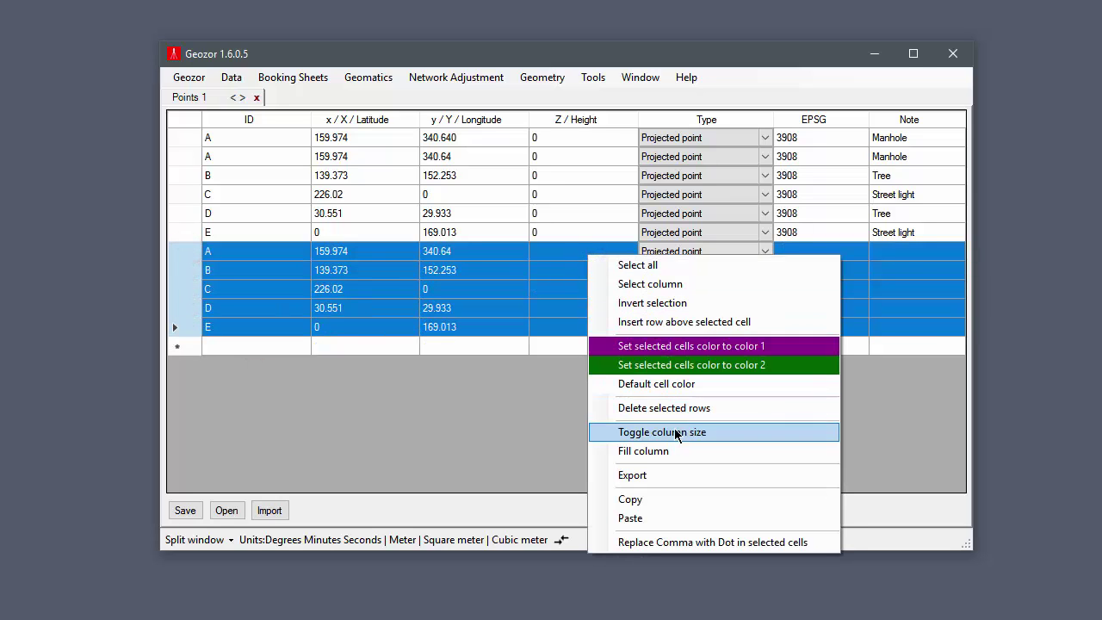
{"action": "left_click", "coordinate": [661, 451]}
{"action": "left_click_drag", "start_coordinate": [232, 360], "coordinate": [350, 199]}
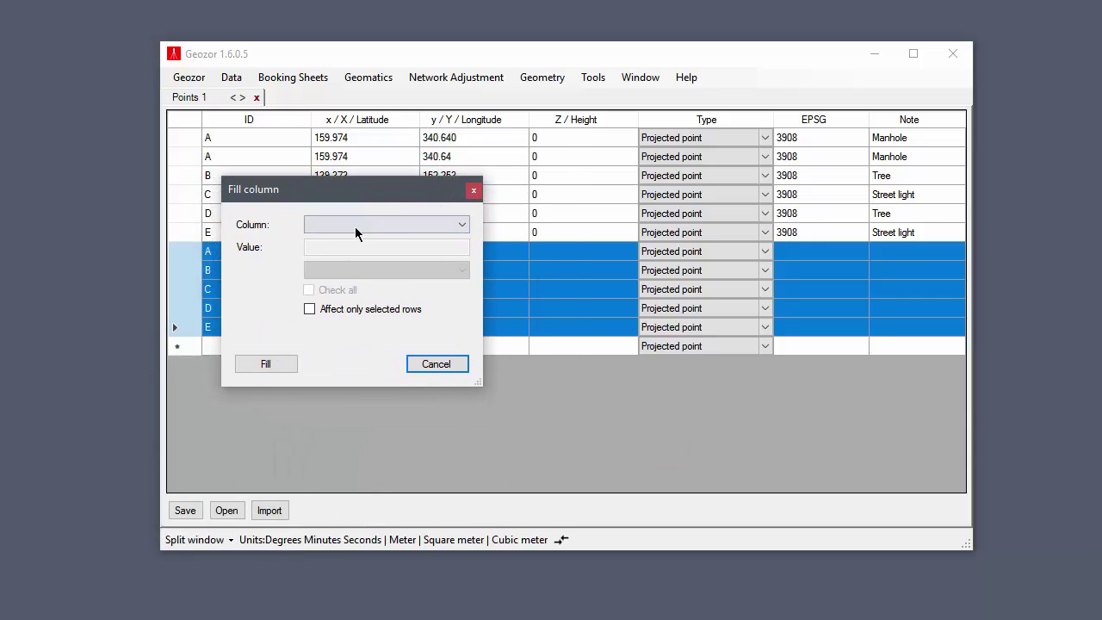
{"action": "left_click", "coordinate": [355, 224]}
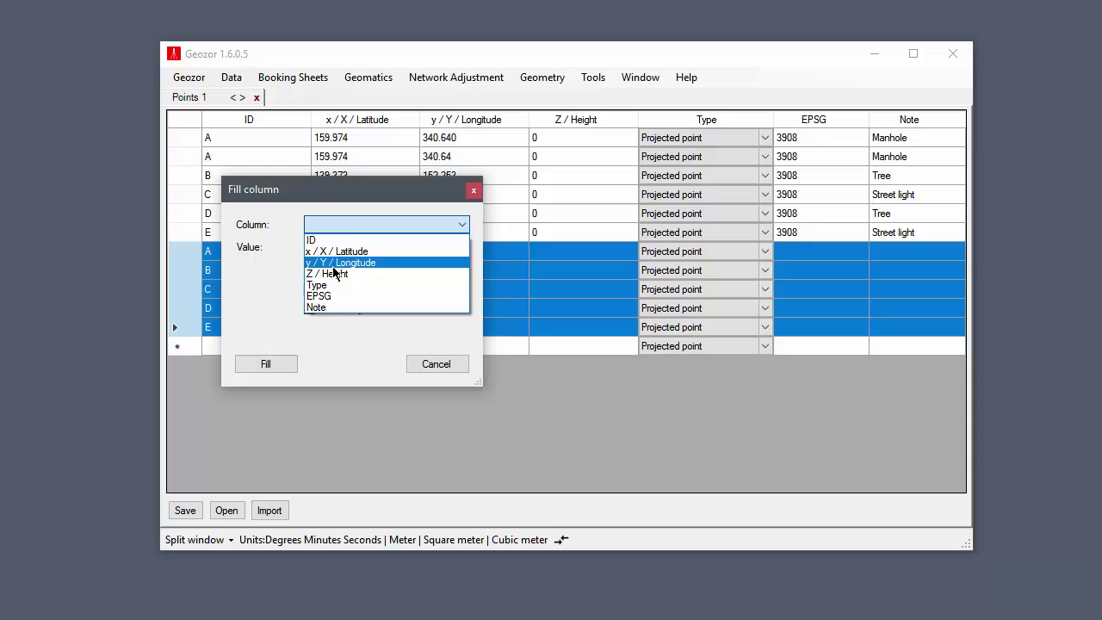
{"action": "left_click", "coordinate": [333, 274]}
{"action": "left_click", "coordinate": [332, 248]}
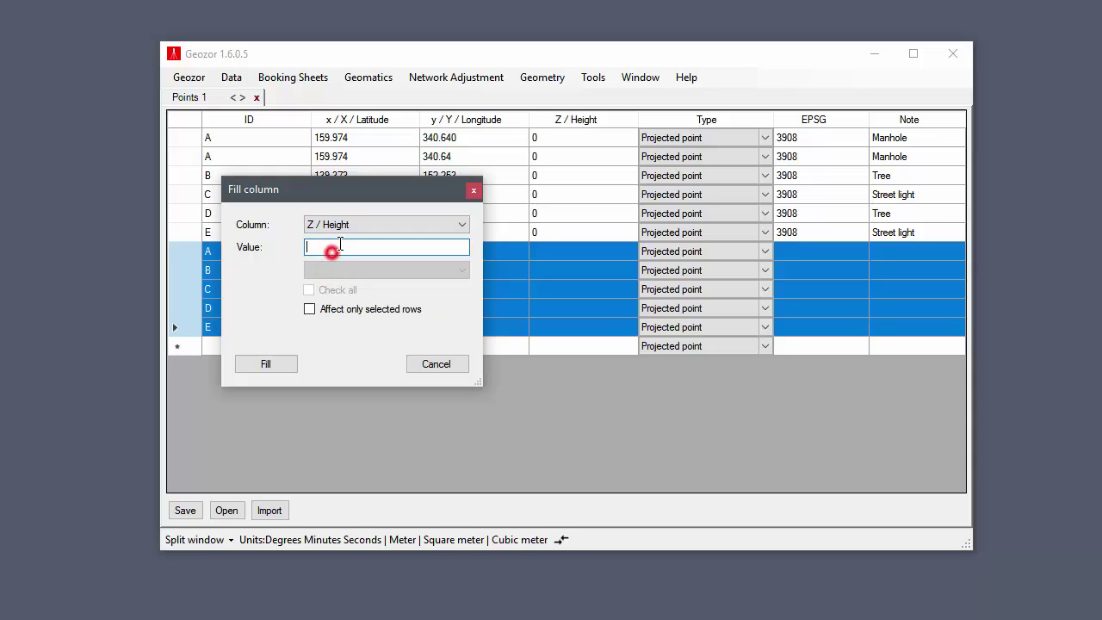
{"action": "type", "text": "0"}
{"action": "left_click", "coordinate": [349, 309]}
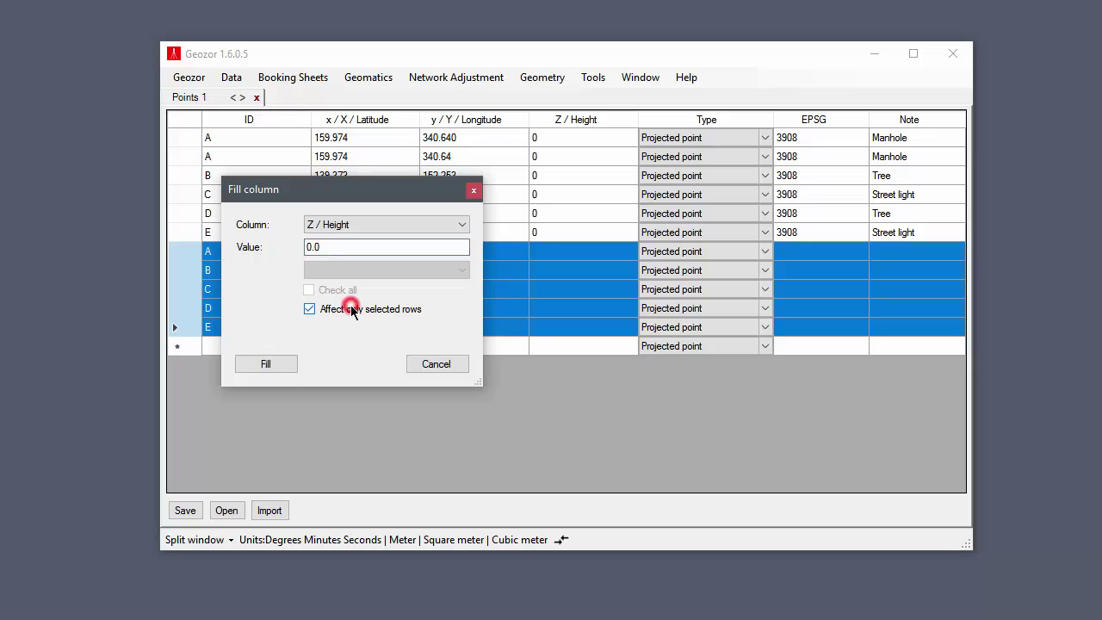
{"action": "left_click", "coordinate": [268, 365]}
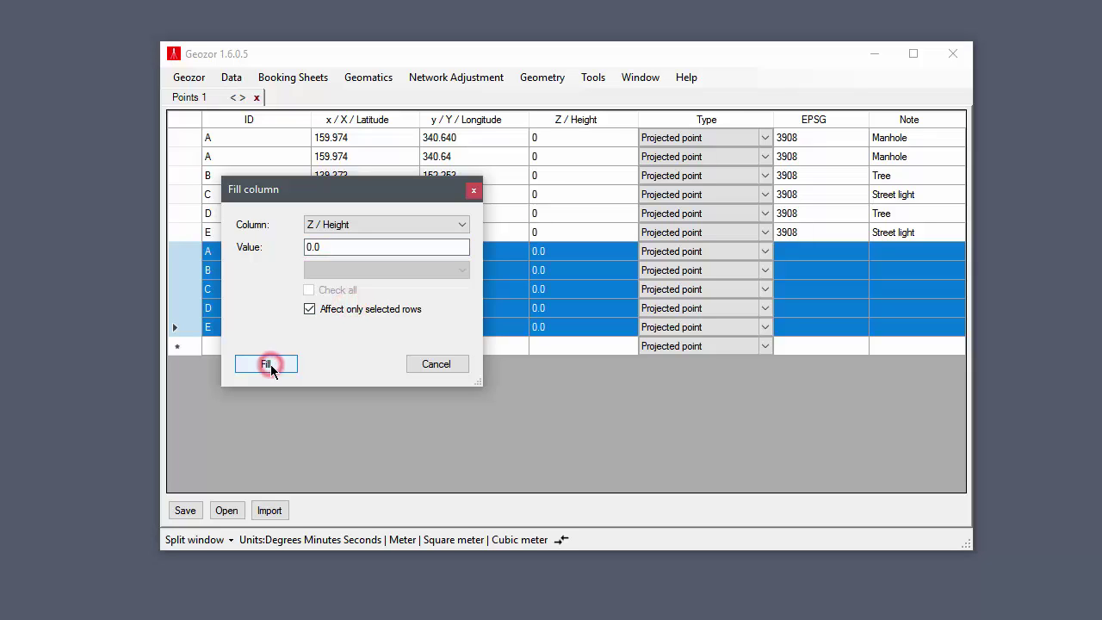
Fill the EPSG column with 3908 for only the five pasted rows.
{"action": "left_click", "coordinate": [363, 224]}
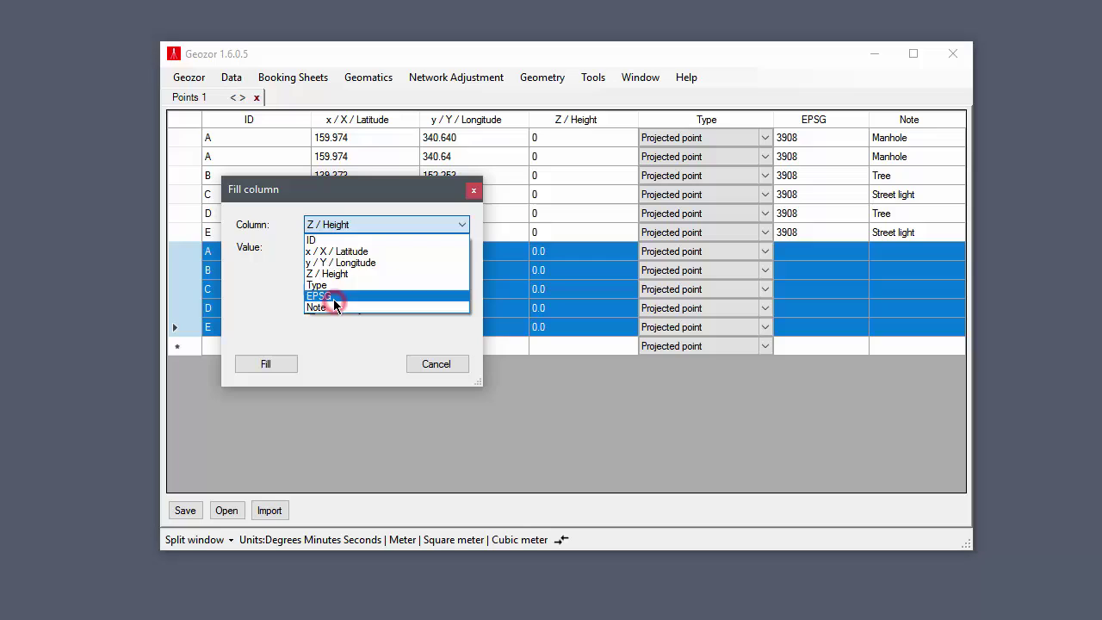
{"action": "left_click", "coordinate": [327, 298]}
{"action": "double_click", "coordinate": [324, 247]}
{"action": "type", "text": "3908"}
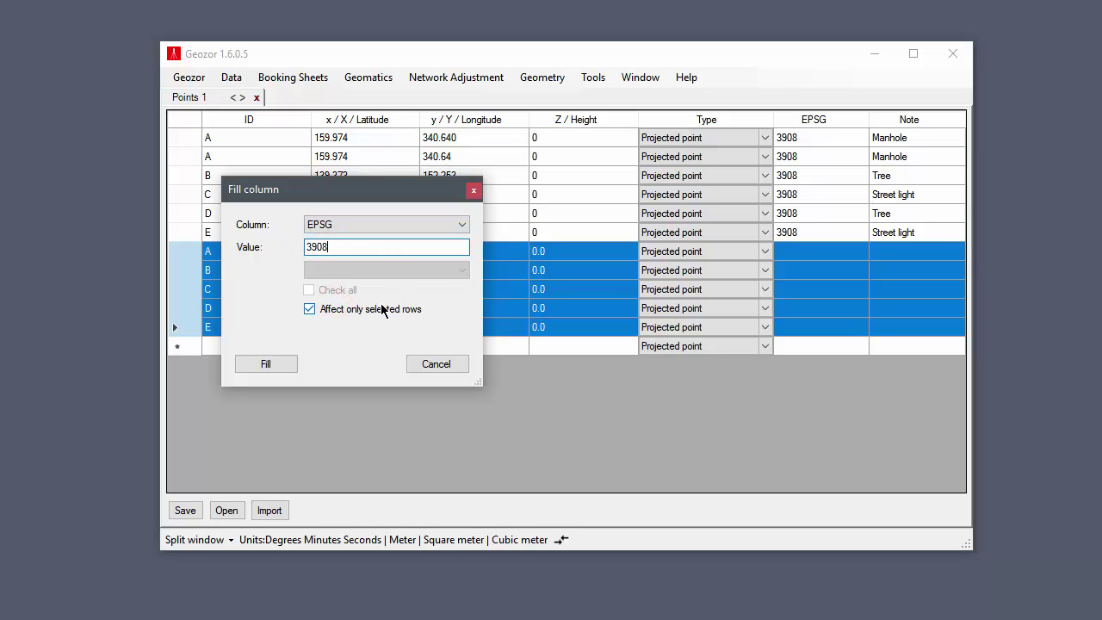
{"action": "left_click", "coordinate": [267, 365]}
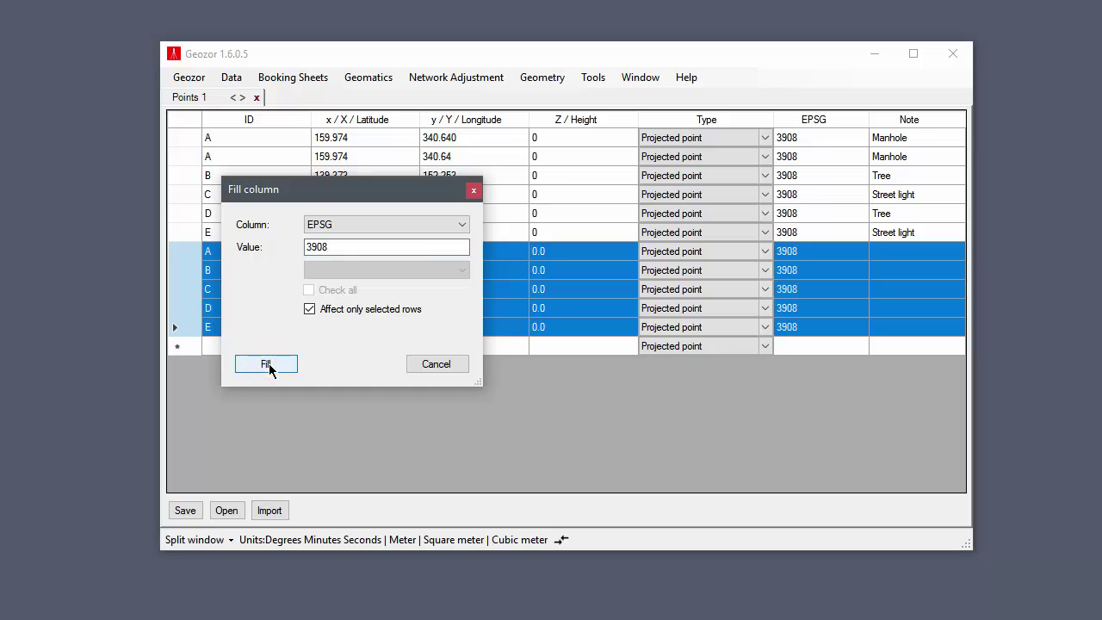
Examine the point types available for filling the Type column, and close the fill dialog without filling.
{"action": "left_click", "coordinate": [368, 226]}
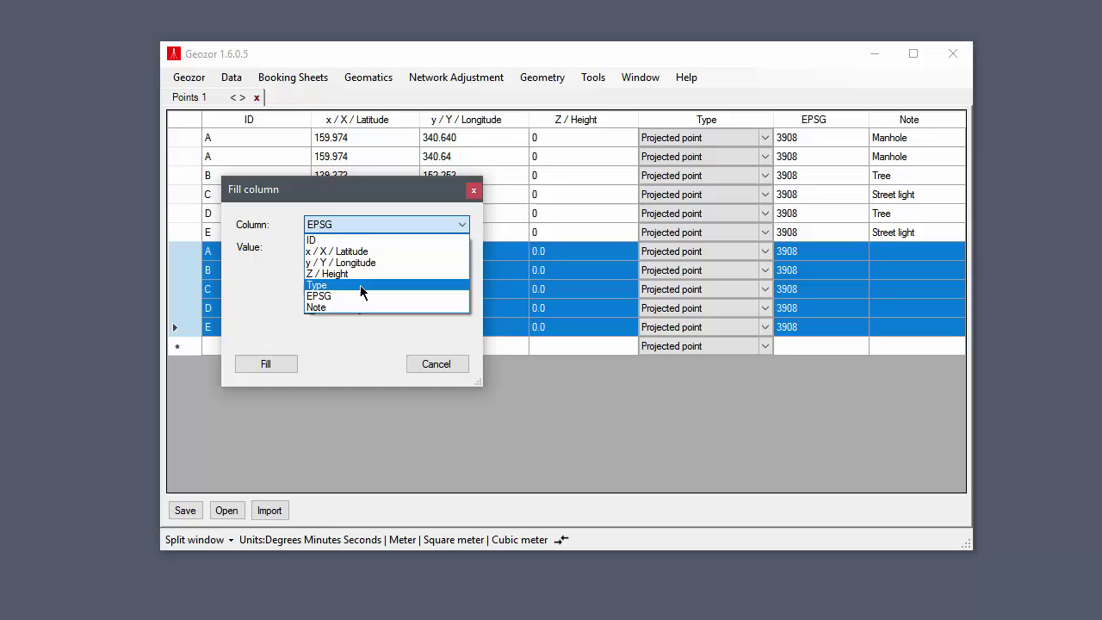
{"action": "left_click", "coordinate": [362, 285]}
{"action": "left_click", "coordinate": [360, 267]}
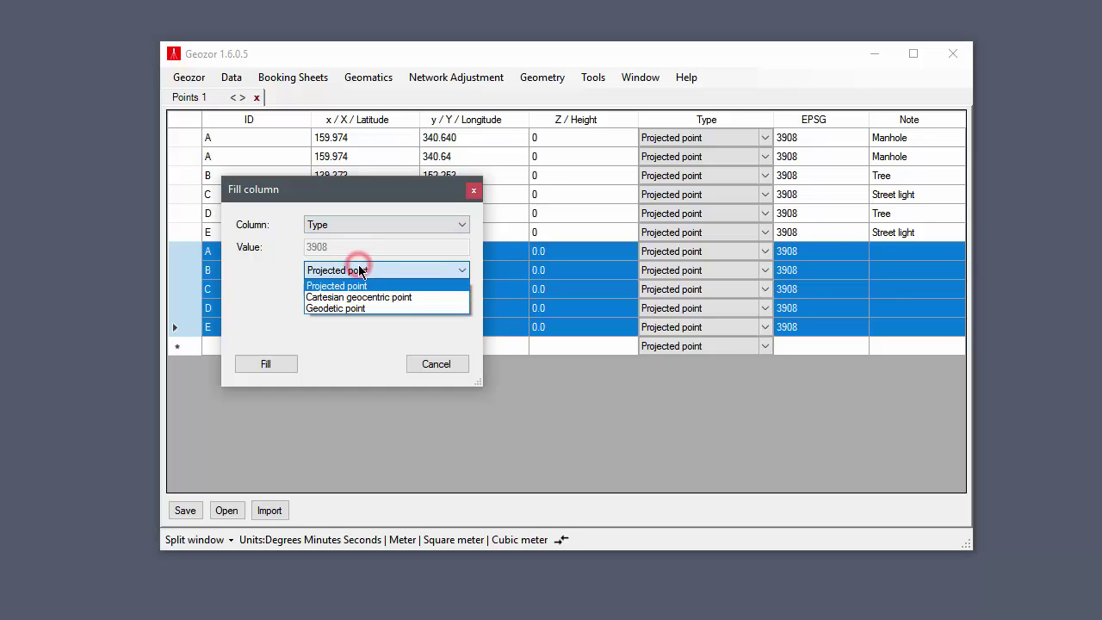
{"action": "left_click", "coordinate": [420, 368]}
{"action": "left_click", "coordinate": [422, 362]}
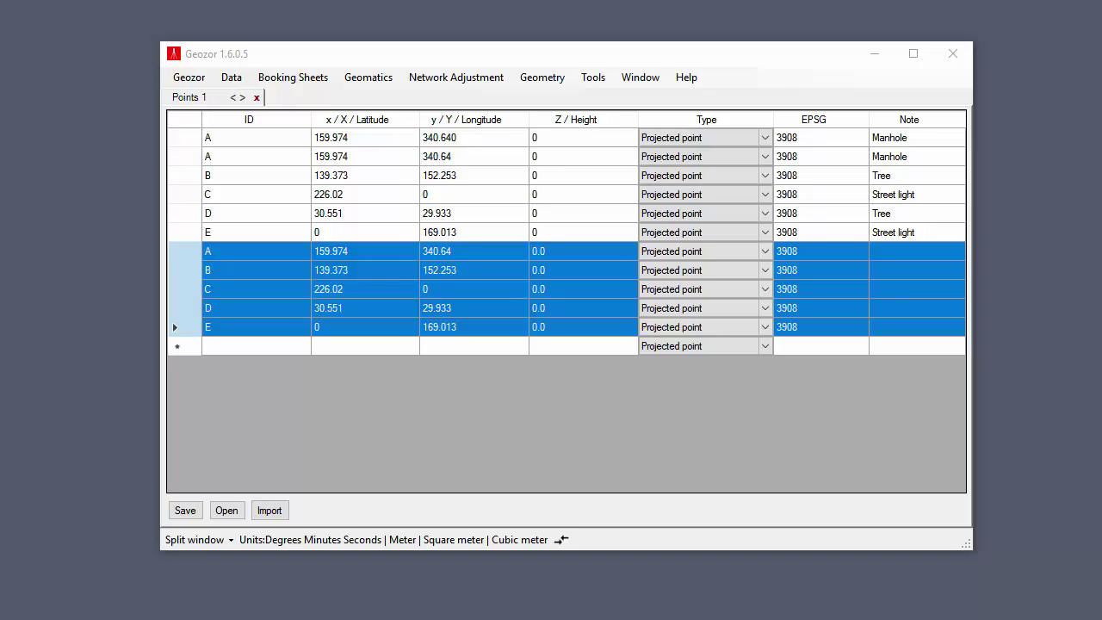
{"action": "left_click", "coordinate": [339, 347]}
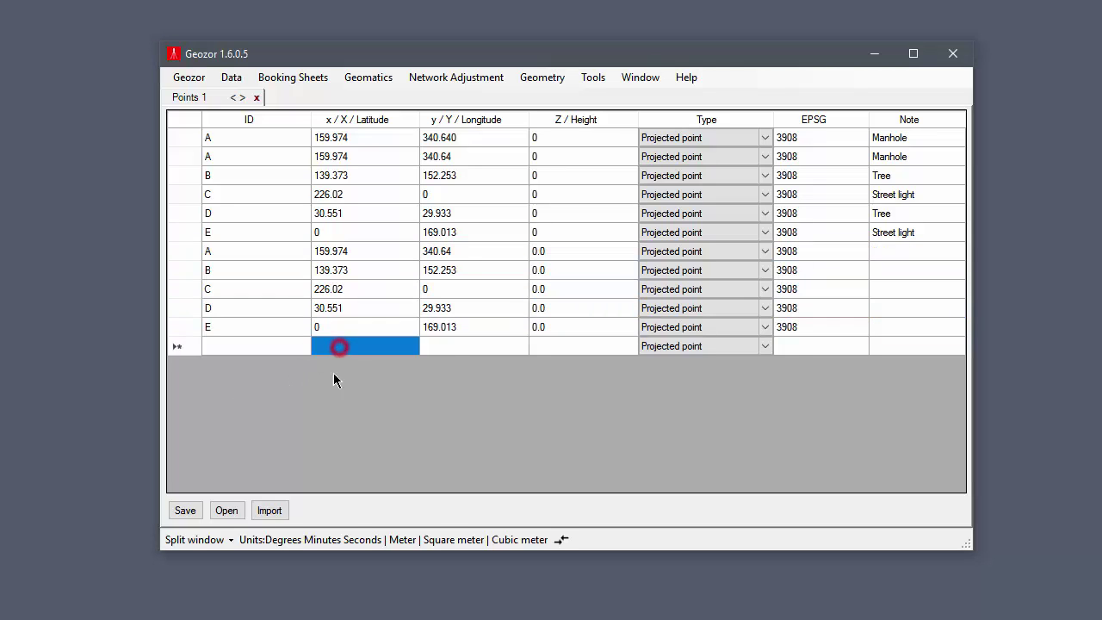
Delete the first row of the table, the manually entered duplicate of point A.
{"action": "left_click", "coordinate": [181, 136]}
{"action": "right_click", "coordinate": [182, 136]}
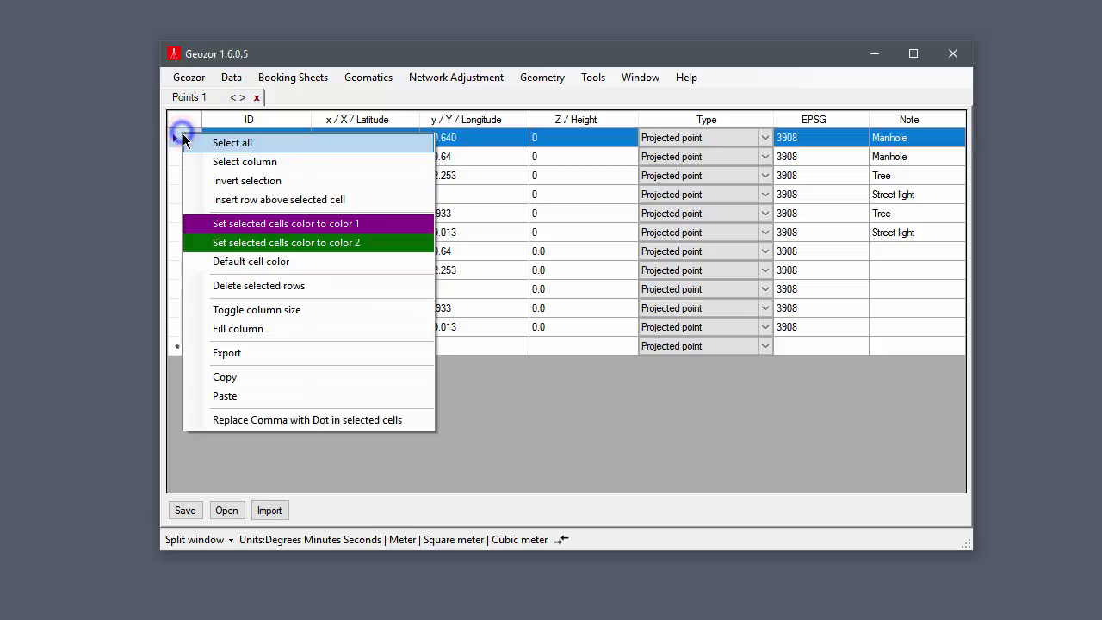
{"action": "left_click", "coordinate": [250, 285]}
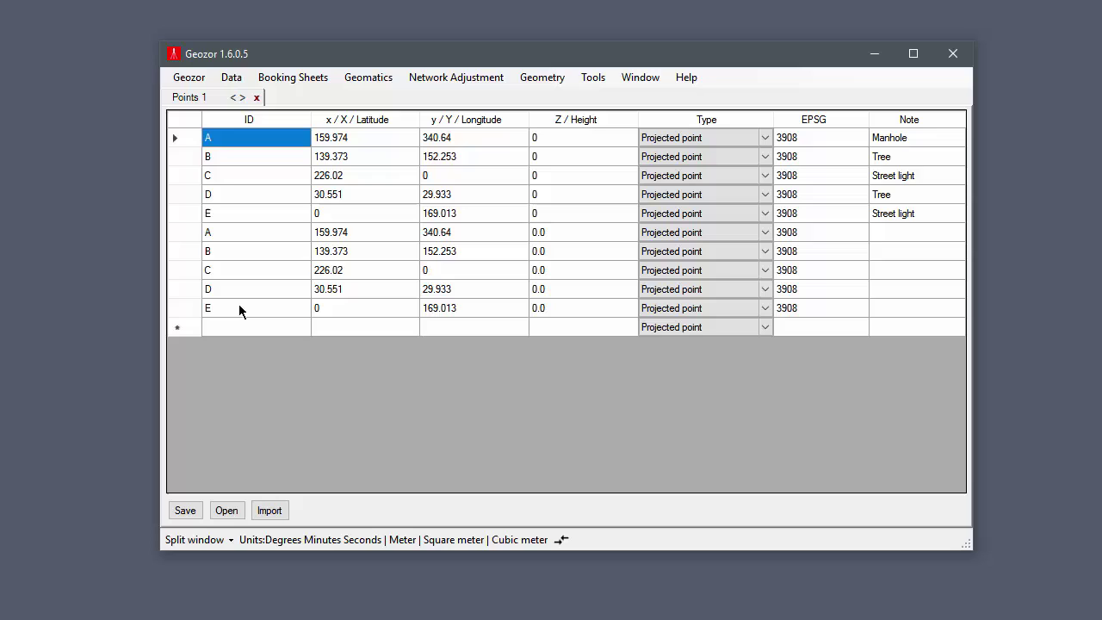
Delete the five duplicate point rows A to E that have no notes.
{"action": "left_click", "coordinate": [186, 240]}
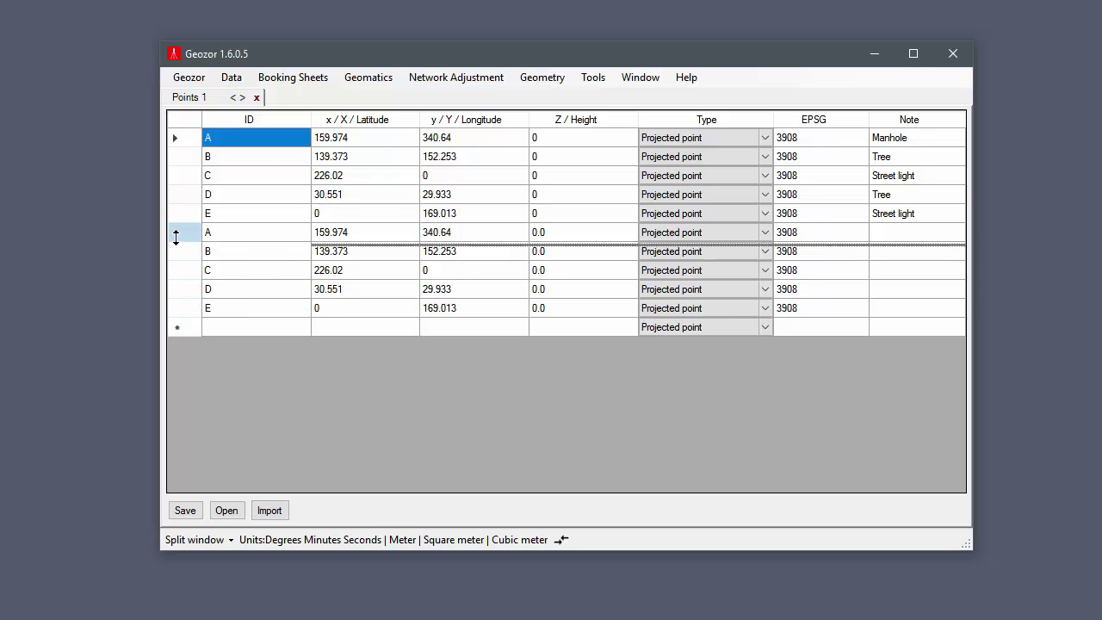
{"action": "left_click_drag", "start_coordinate": [176, 241], "coordinate": [178, 301]}
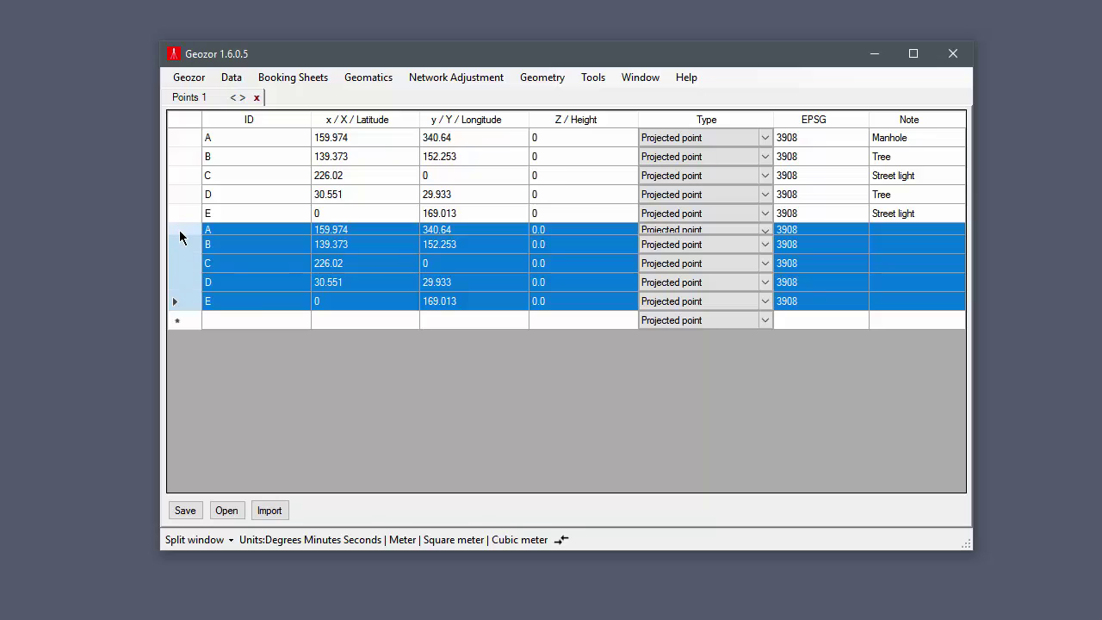
{"action": "right_click", "coordinate": [179, 230]}
{"action": "left_click", "coordinate": [260, 382]}
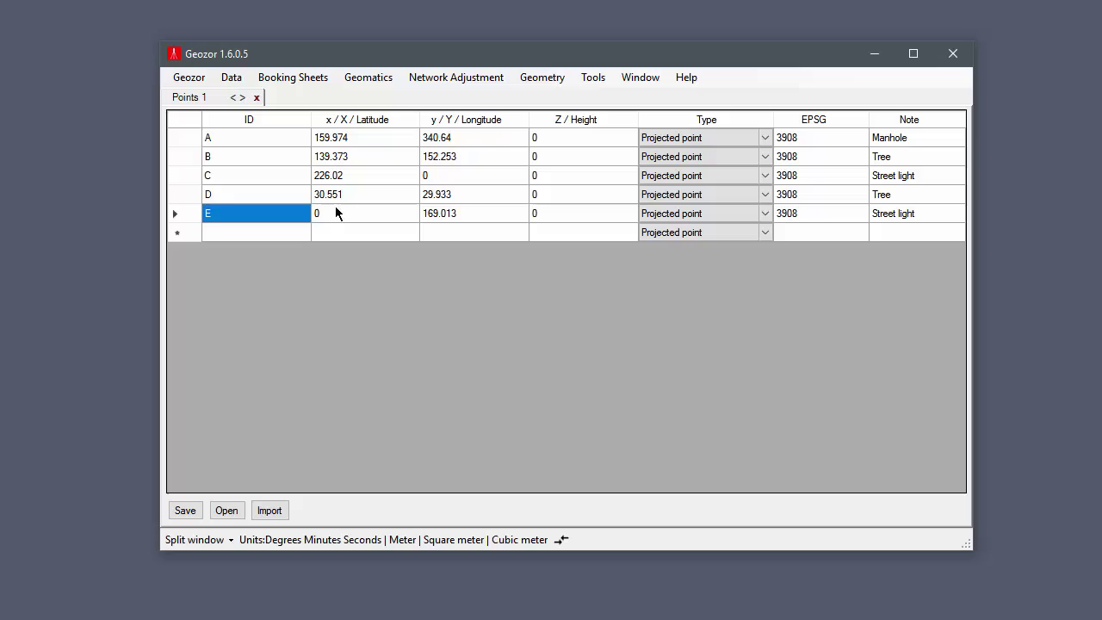
Insert an empty row above point D, and delete that empty row again.
{"action": "left_click", "coordinate": [175, 197]}
{"action": "right_click", "coordinate": [178, 195]}
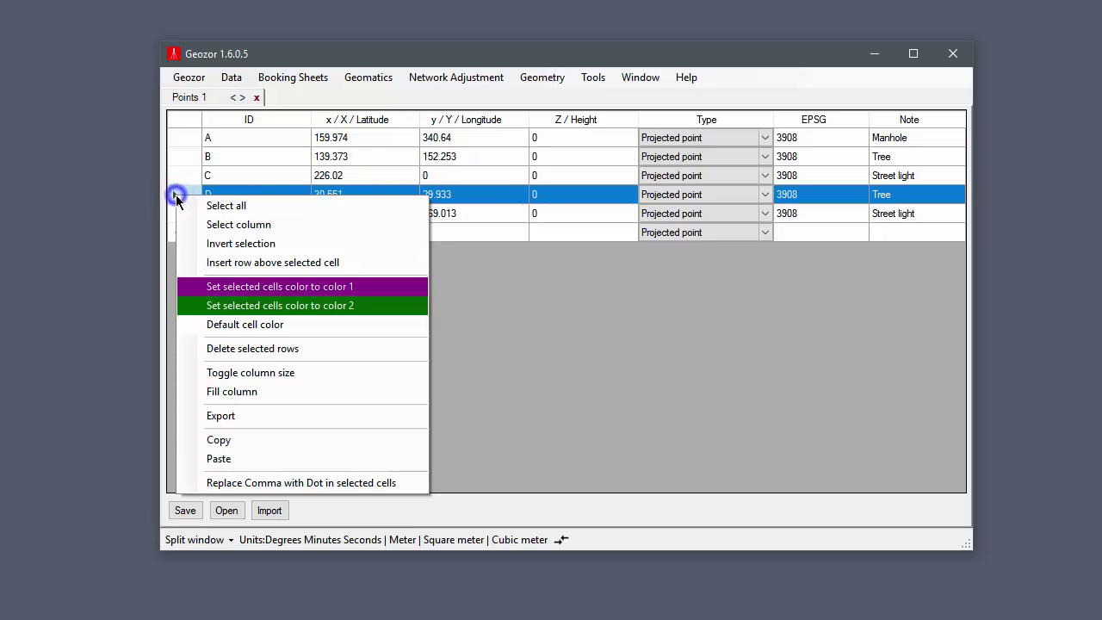
{"action": "left_click", "coordinate": [270, 262]}
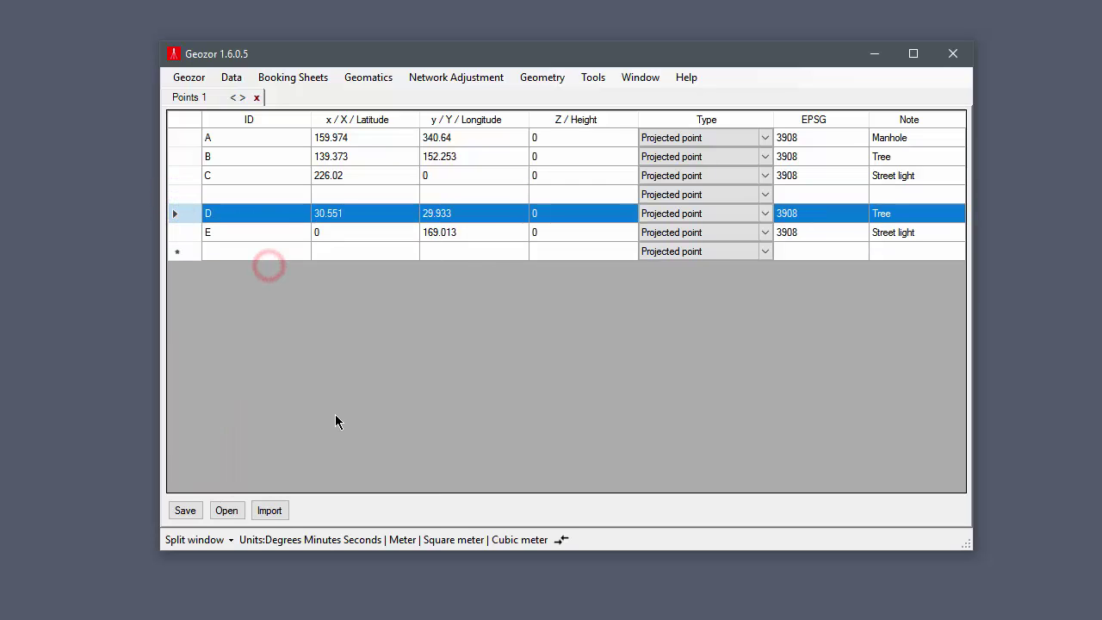
{"action": "left_click", "coordinate": [216, 195]}
{"action": "left_click", "coordinate": [188, 194]}
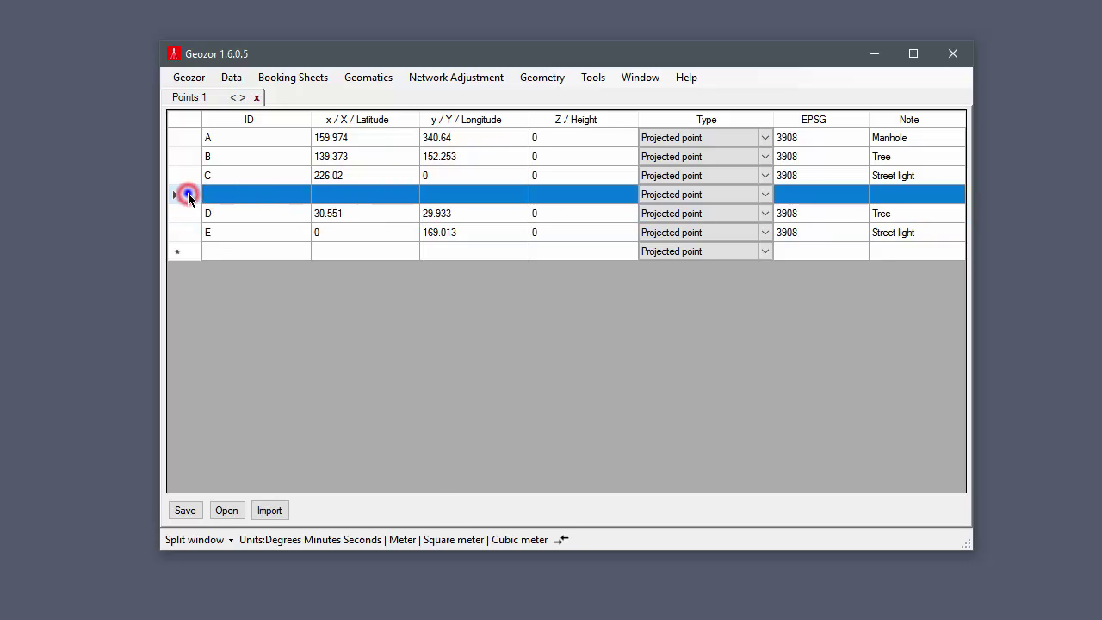
{"action": "right_click", "coordinate": [188, 195]}
{"action": "left_click", "coordinate": [205, 350]}
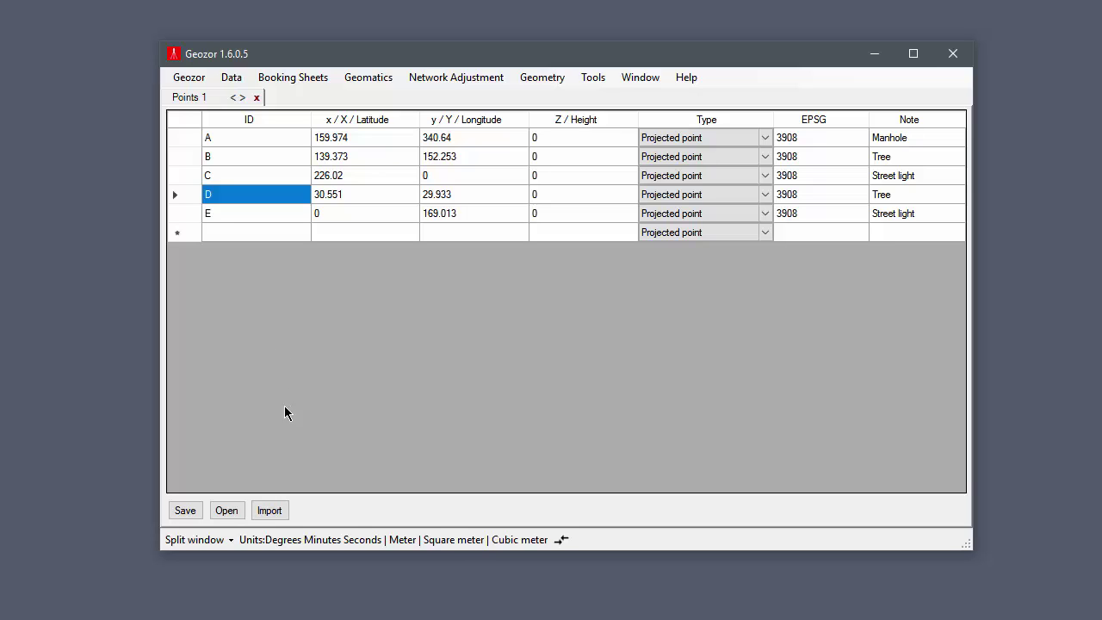
Save the table as a Geozor points file named points in the en folder.
{"action": "left_click", "coordinate": [185, 511]}
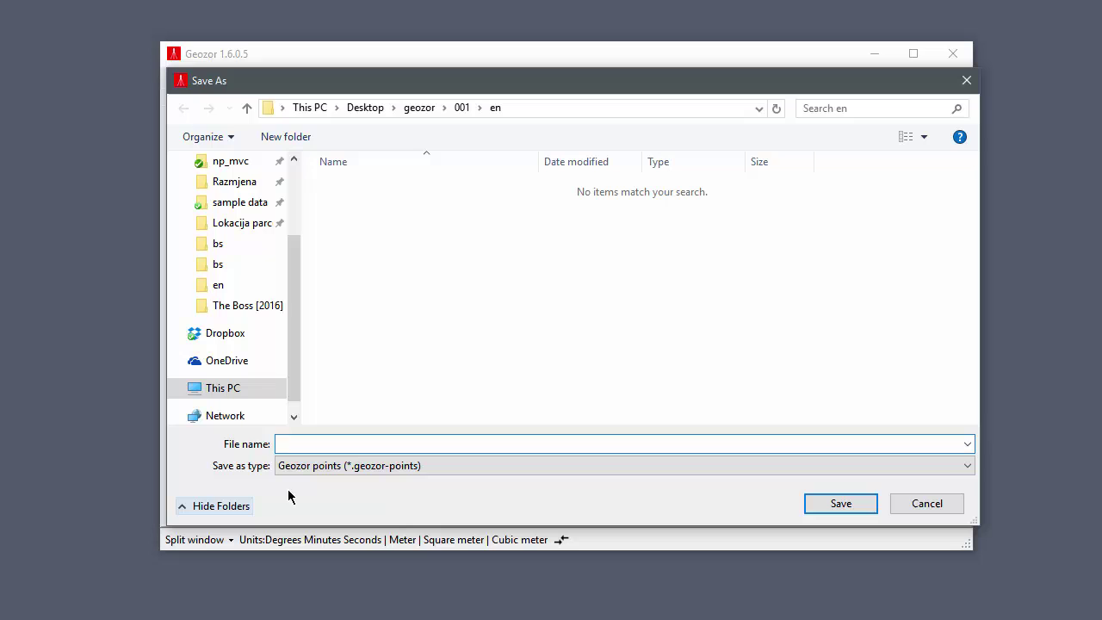
{"action": "left_click", "coordinate": [335, 442]}
{"action": "type", "text": "points"}
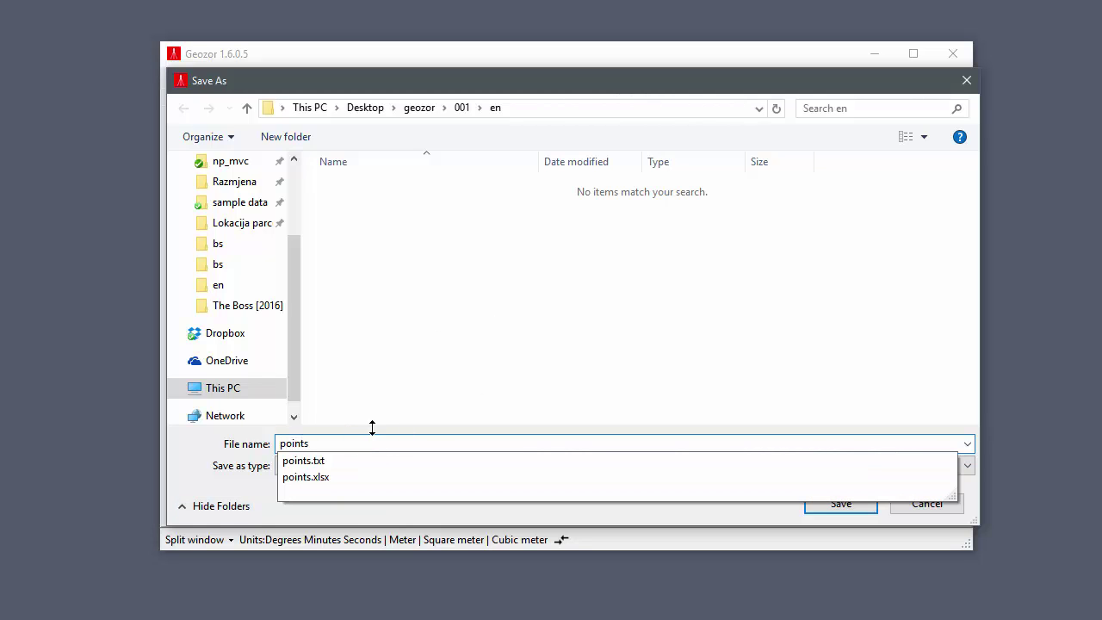
{"action": "left_click", "coordinate": [539, 315]}
{"action": "left_click", "coordinate": [841, 503]}
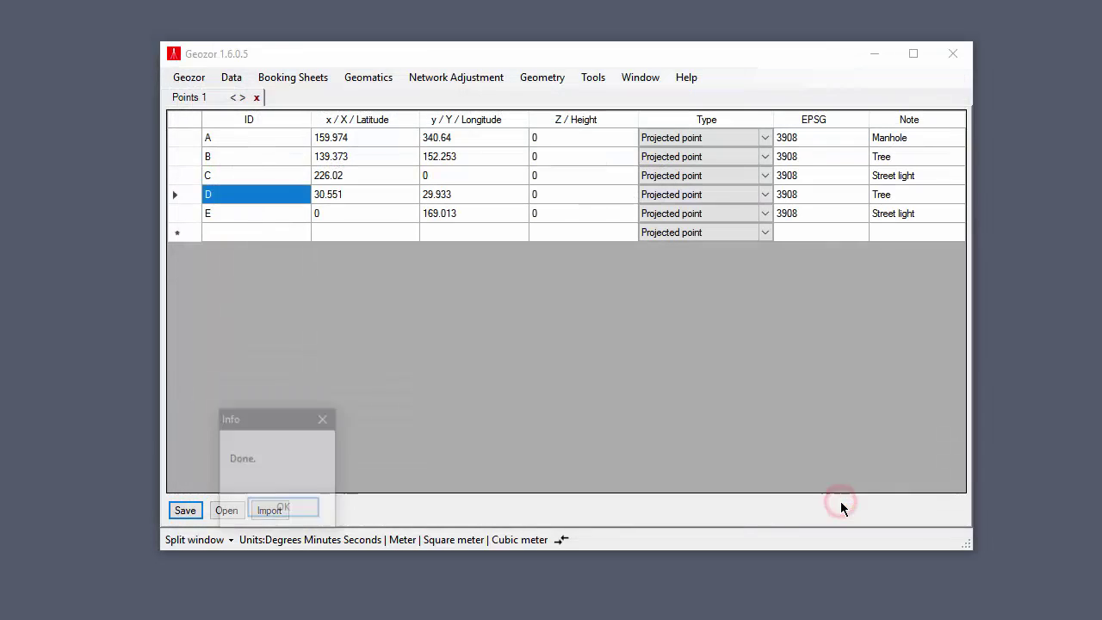
{"action": "left_click", "coordinate": [287, 508]}
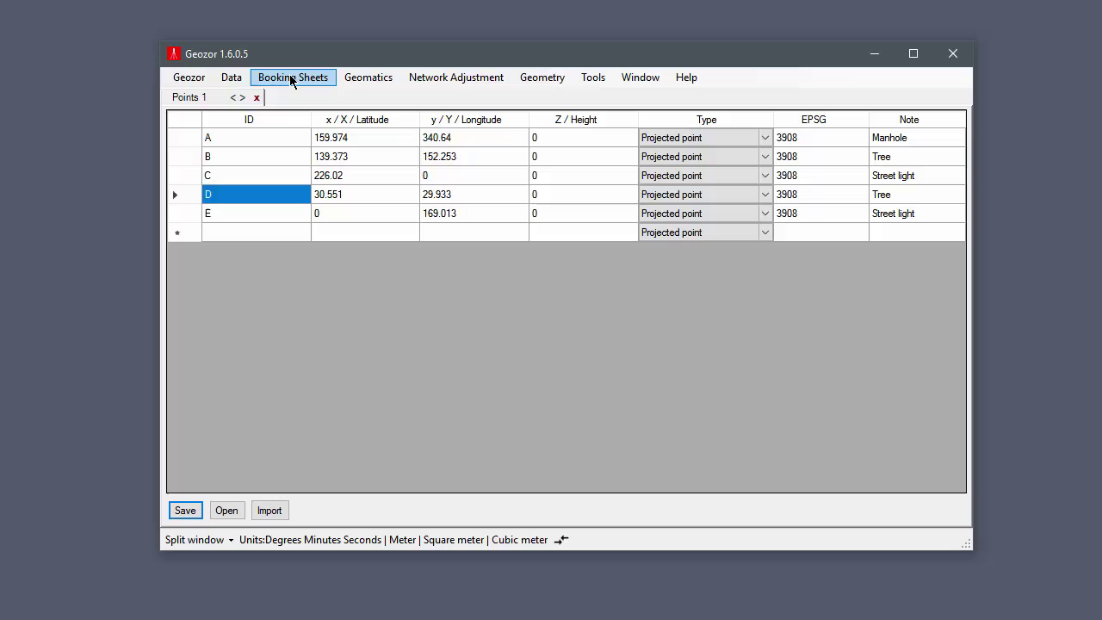
Start a Cartesian plane Area of a Polygon calculation and load points.geozor-points as its points file.
{"action": "left_click", "coordinate": [349, 76]}
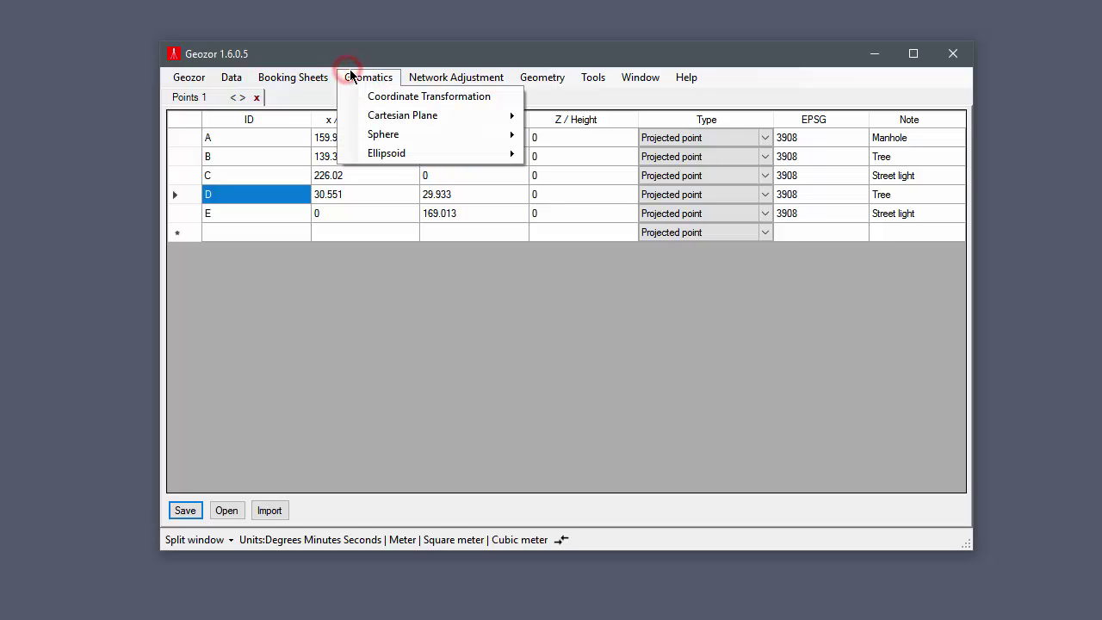
{"action": "mouse_move", "coordinate": [377, 121]}
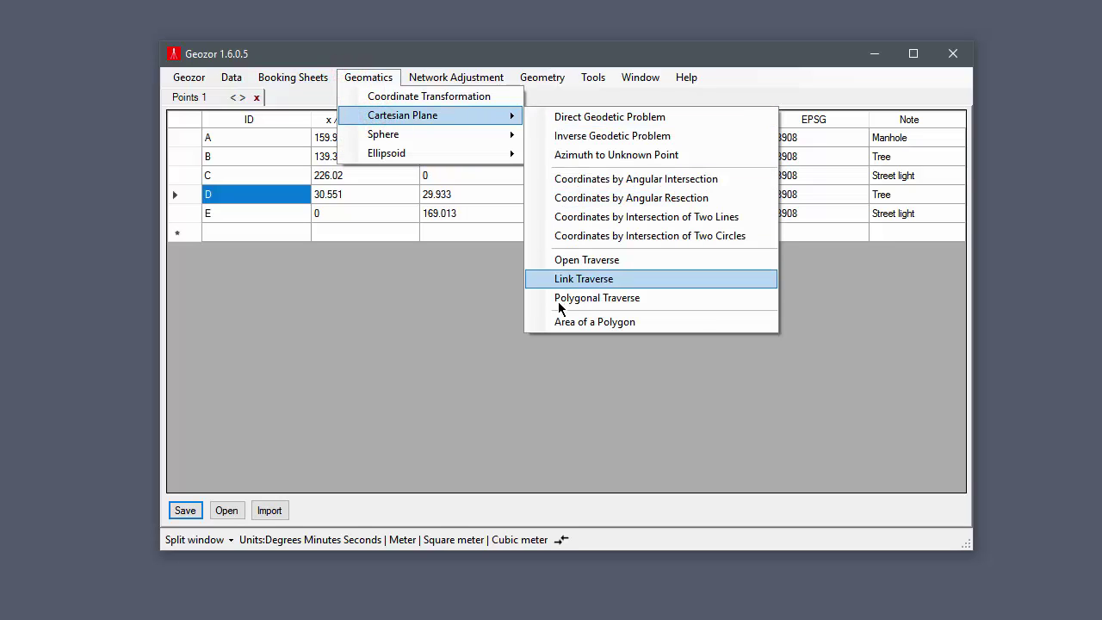
{"action": "left_click", "coordinate": [537, 324]}
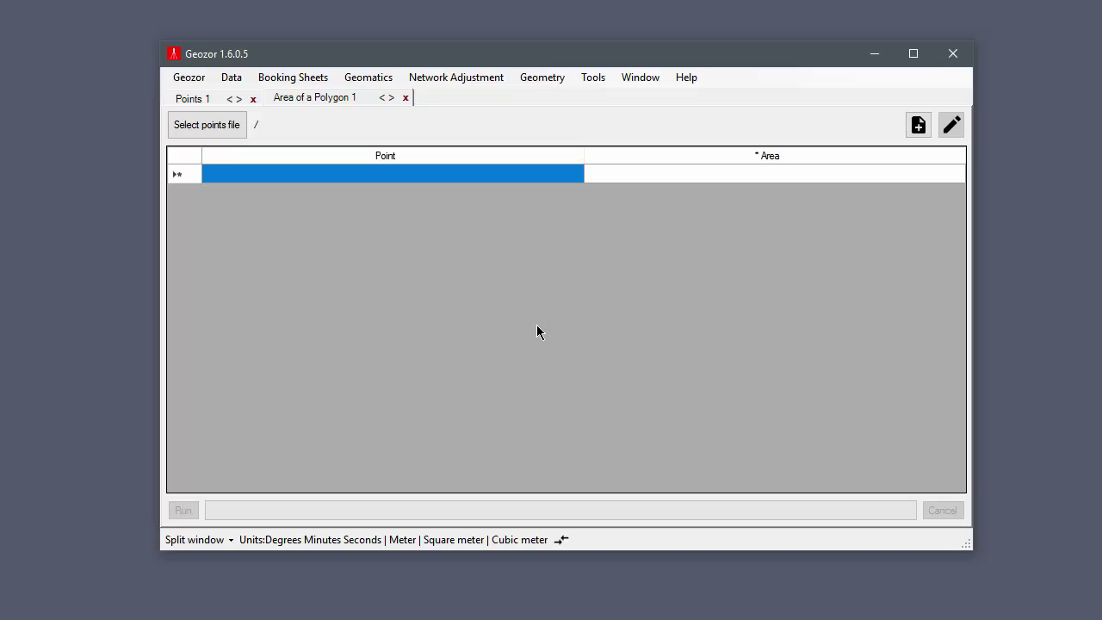
{"action": "left_click", "coordinate": [194, 128]}
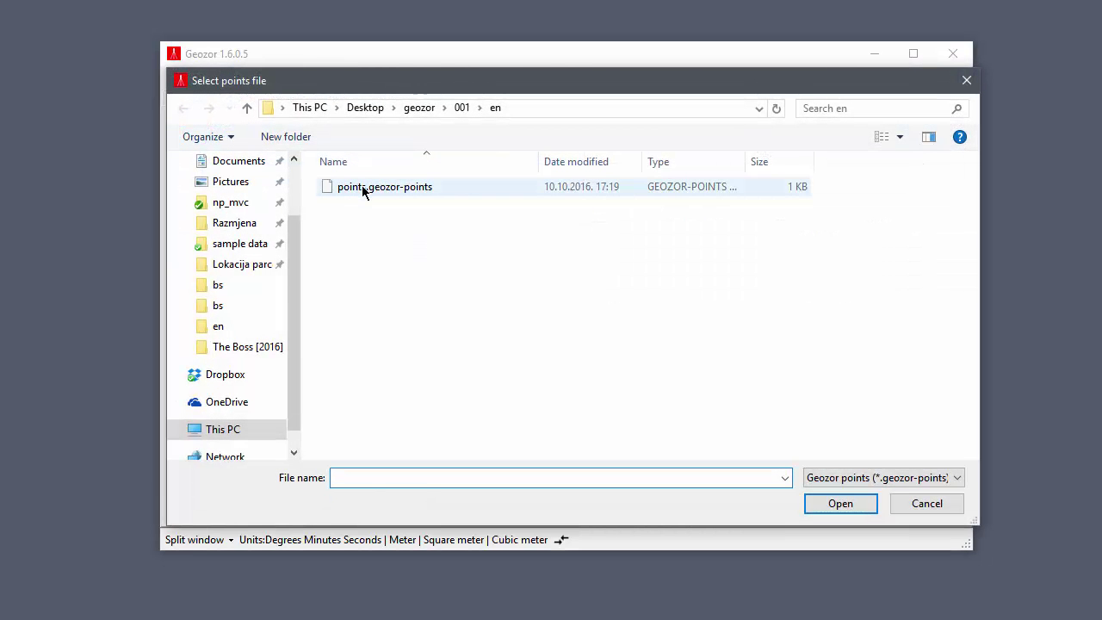
{"action": "left_click", "coordinate": [360, 186]}
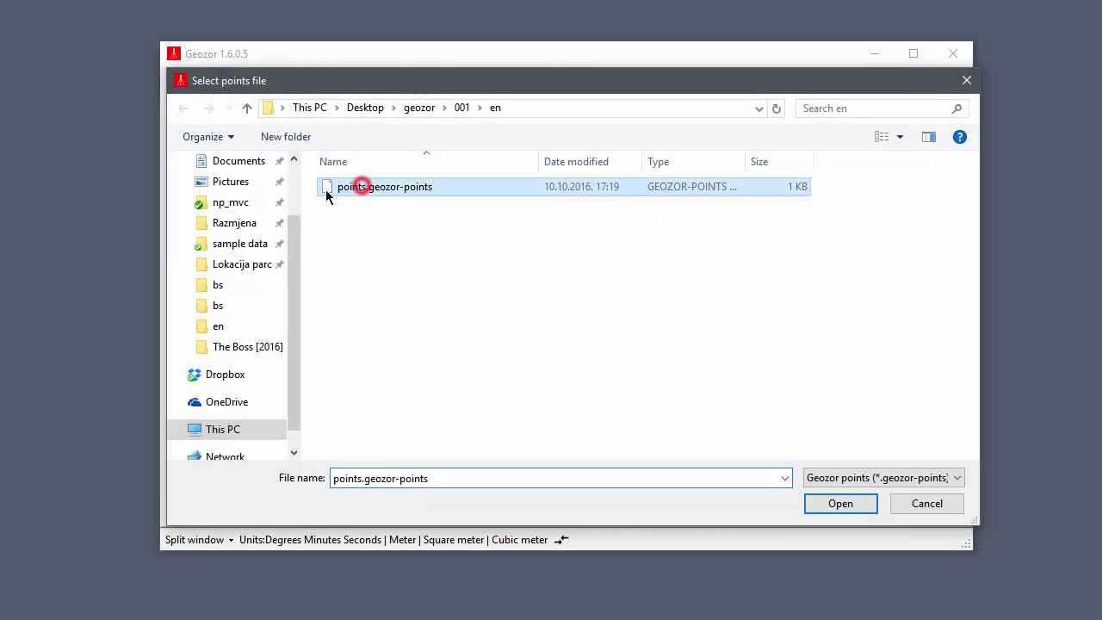
{"action": "left_click", "coordinate": [817, 503]}
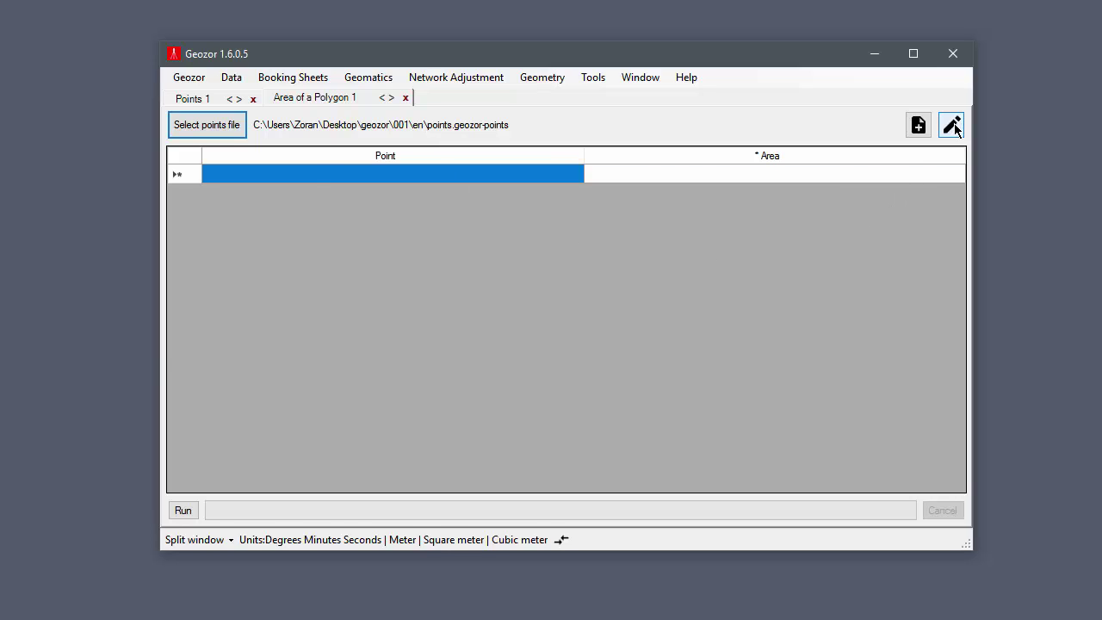
Open the loaded points file for editing to check its points, and close its window.
{"action": "left_click", "coordinate": [952, 125]}
{"action": "left_click_drag", "start_coordinate": [90, 127], "coordinate": [718, 224]}
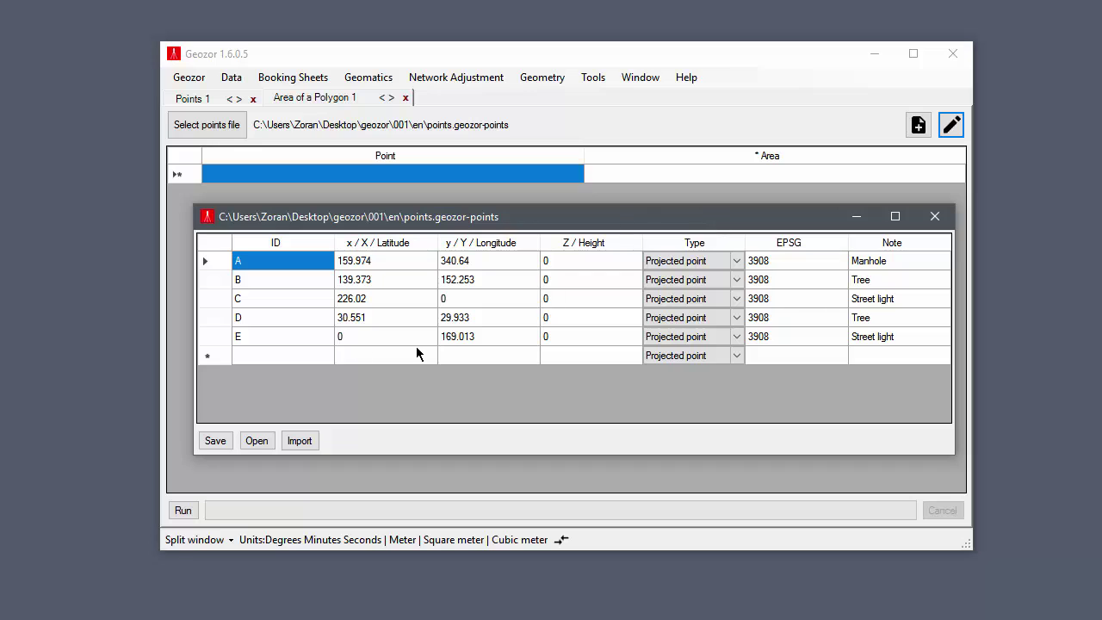
{"action": "left_click", "coordinate": [936, 216]}
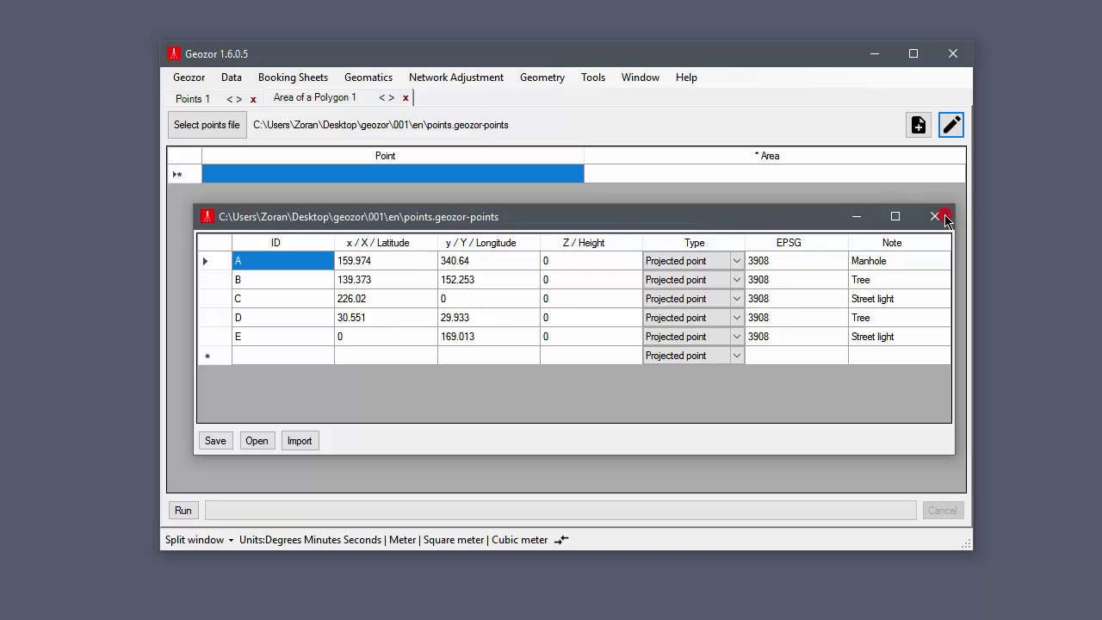
Create a new Geozor points file named points new in the en folder, and close its empty table window.
{"action": "left_click", "coordinate": [918, 125]}
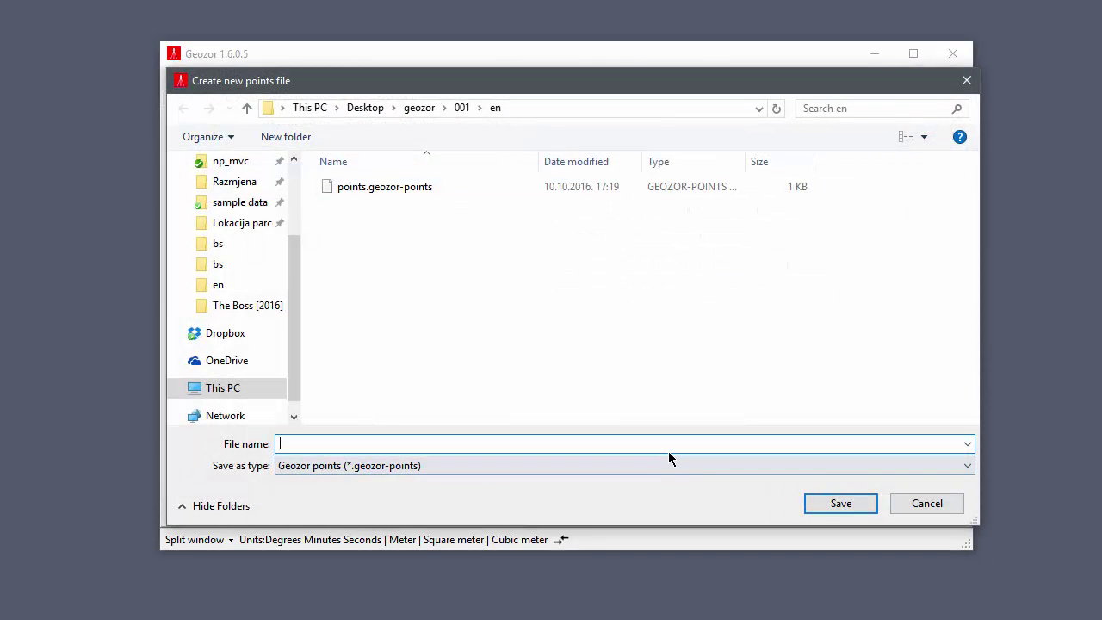
{"action": "type", "text": "poin"}
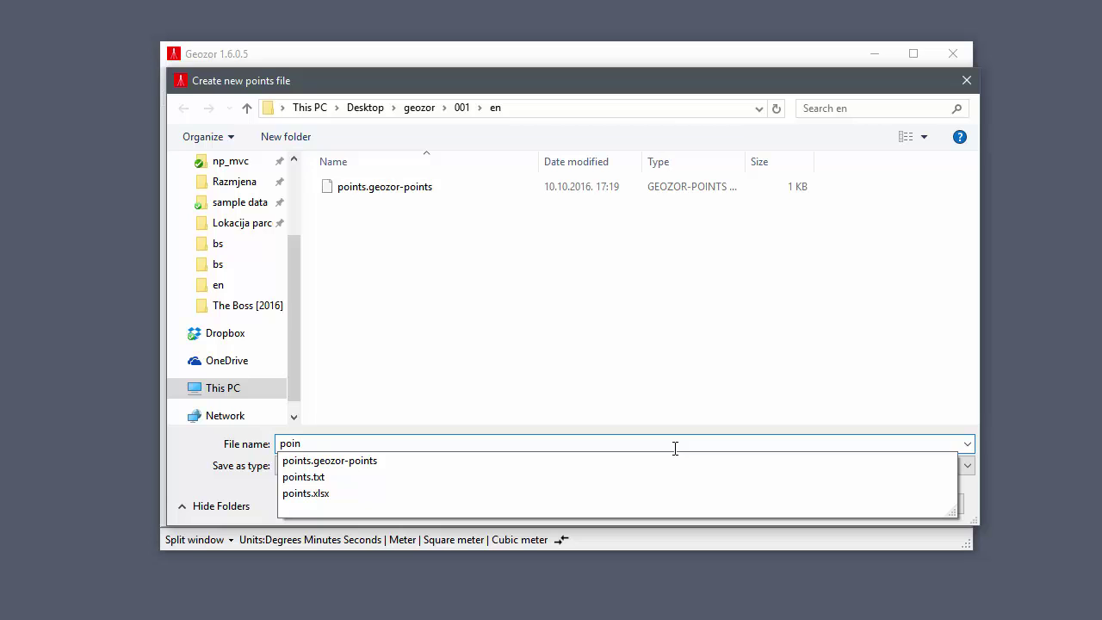
{"action": "type", "text": "ts new"}
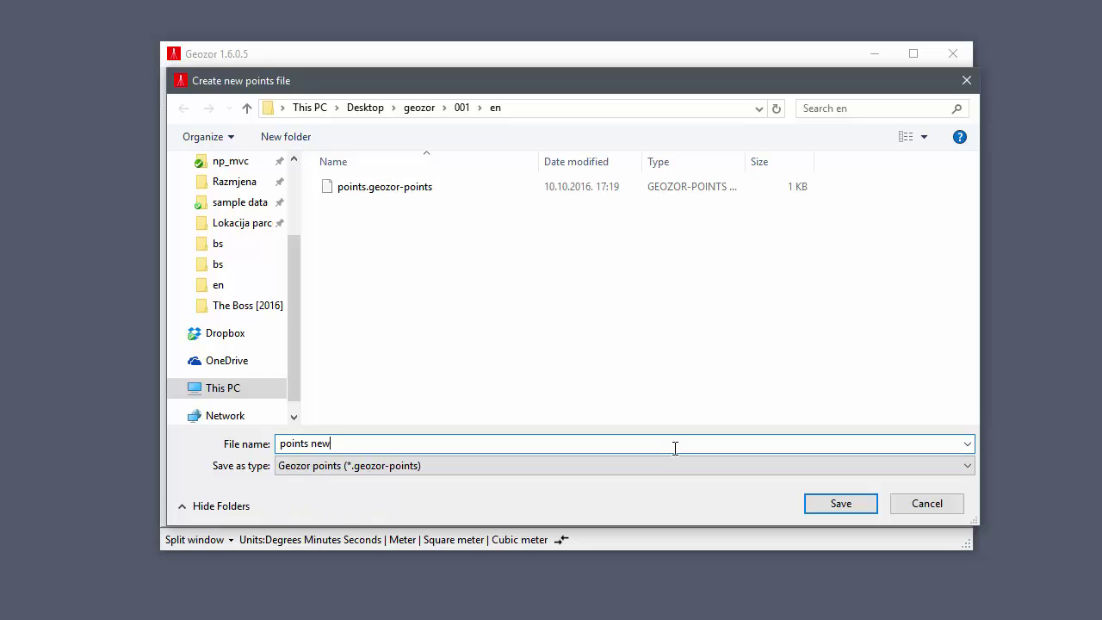
{"action": "left_click", "coordinate": [841, 503]}
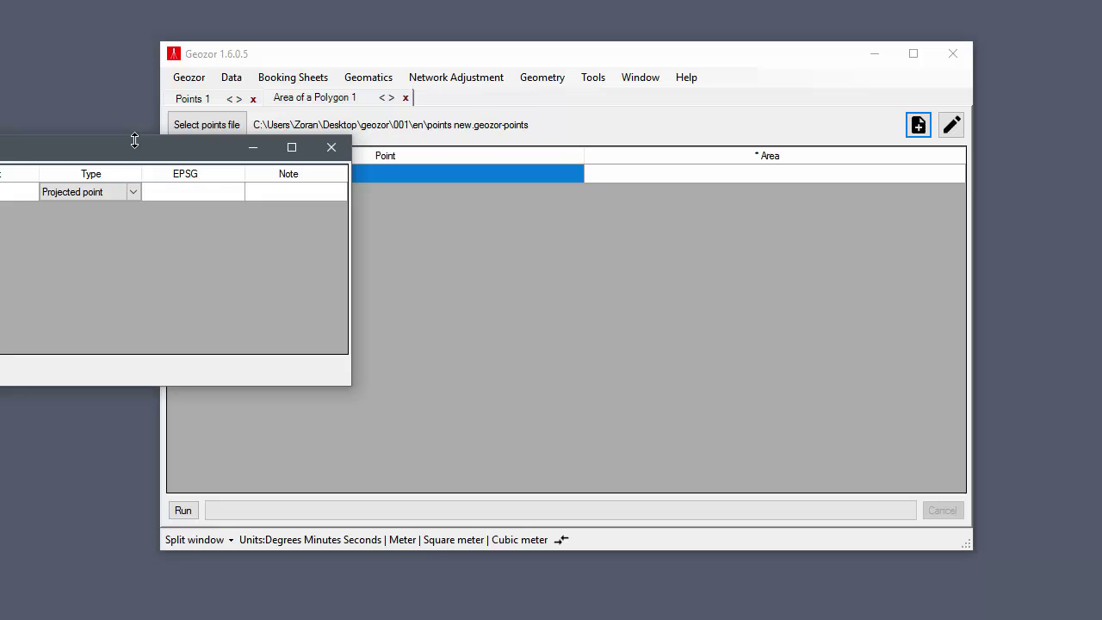
{"action": "left_click_drag", "start_coordinate": [124, 166], "coordinate": [744, 253]}
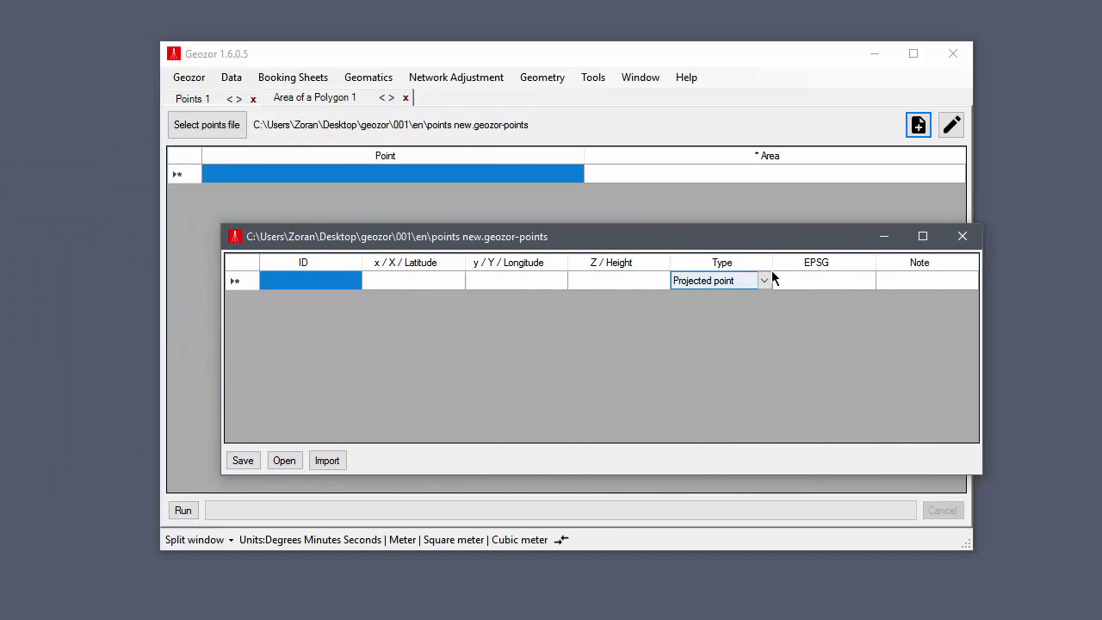
{"action": "left_click", "coordinate": [965, 237]}
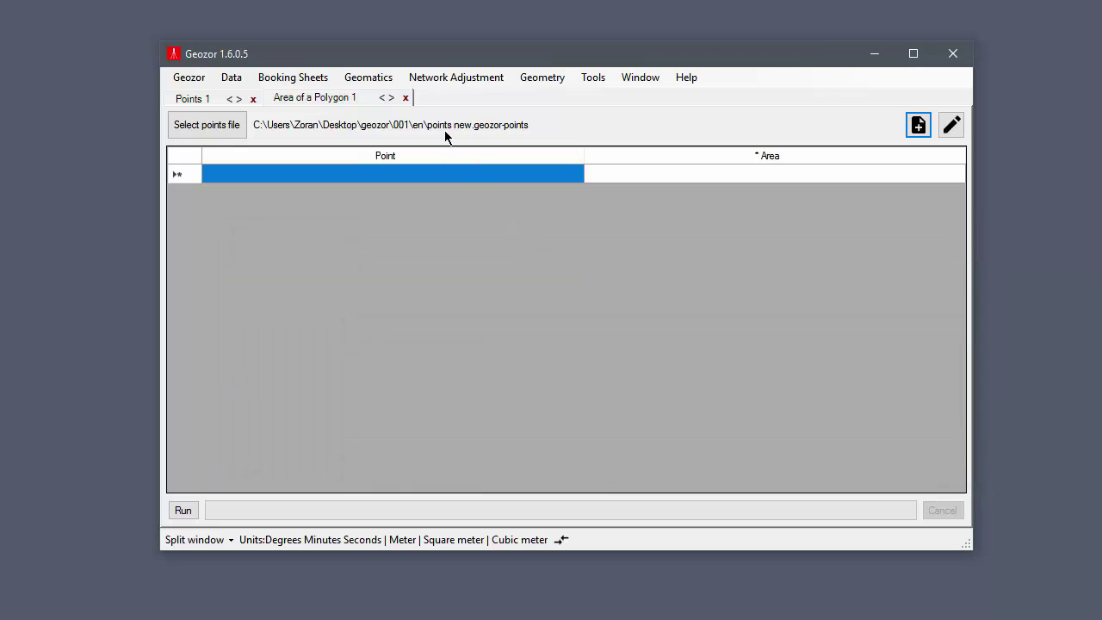
Load points.geozor-points from the en folder as the points file for the area calculation.
{"action": "left_click", "coordinate": [208, 124]}
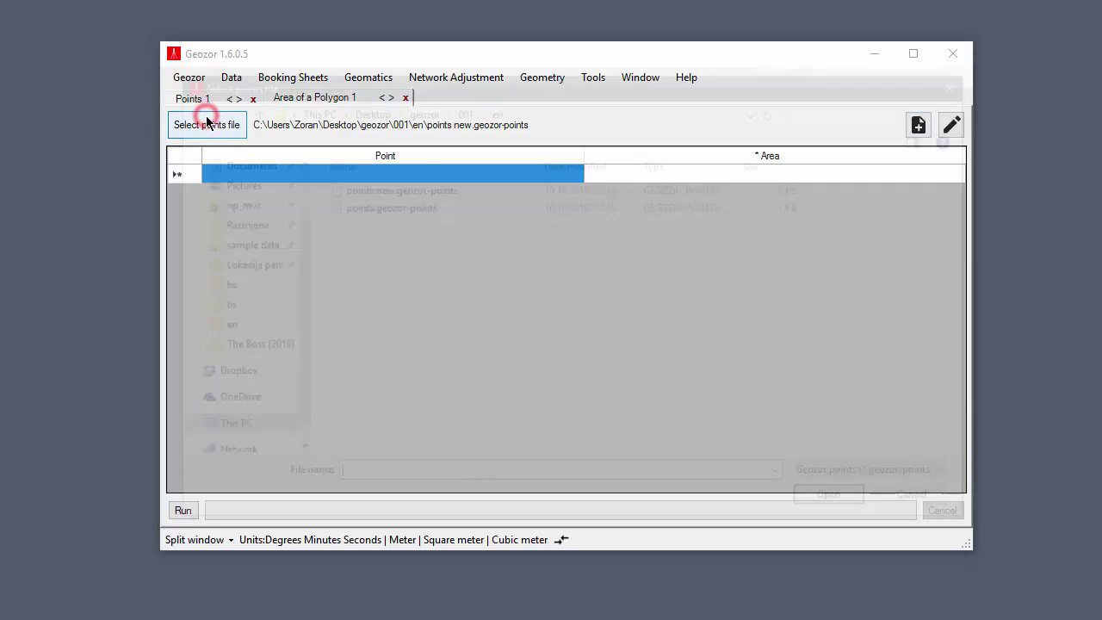
{"action": "left_click", "coordinate": [403, 207]}
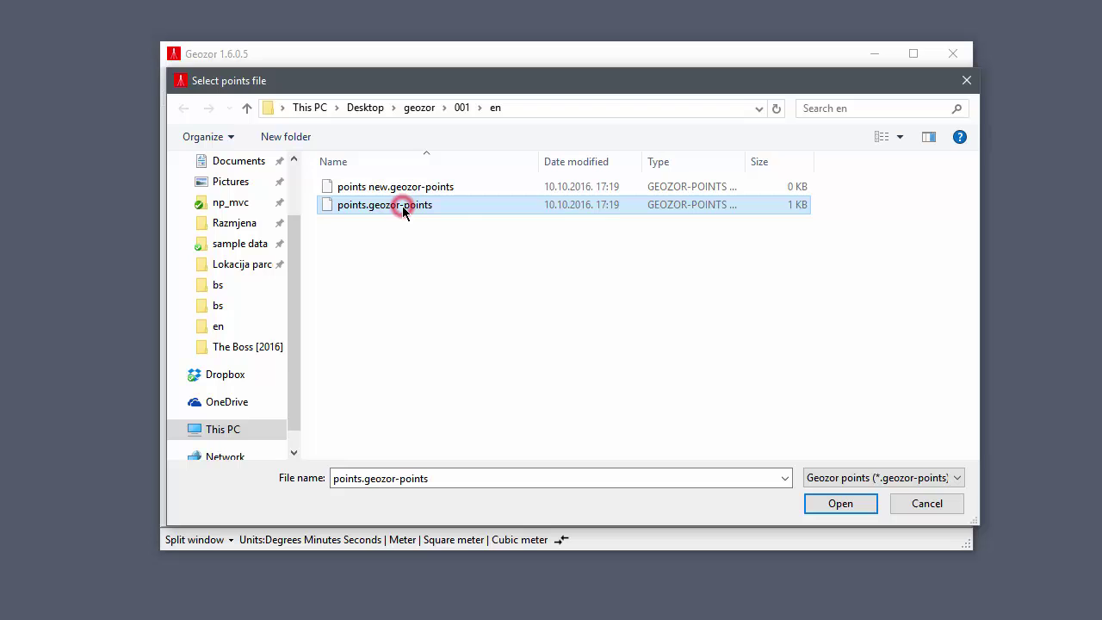
{"action": "left_click", "coordinate": [815, 503]}
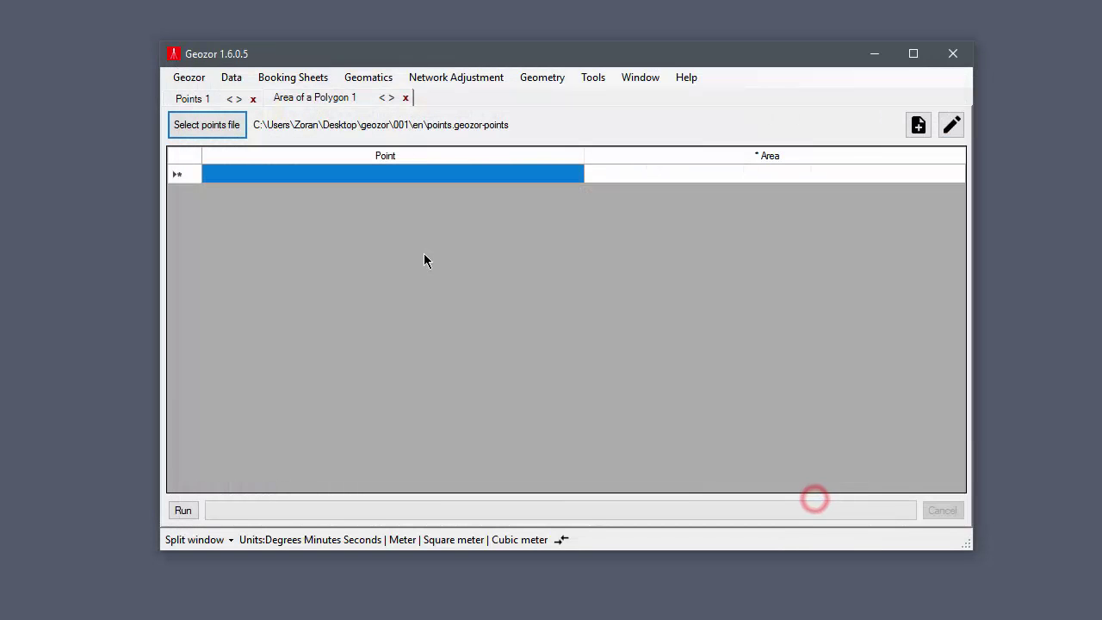
List points A, B, C, D and E in consecutive rows of the Point column as the polygon's vertices.
{"action": "left_click", "coordinate": [390, 173]}
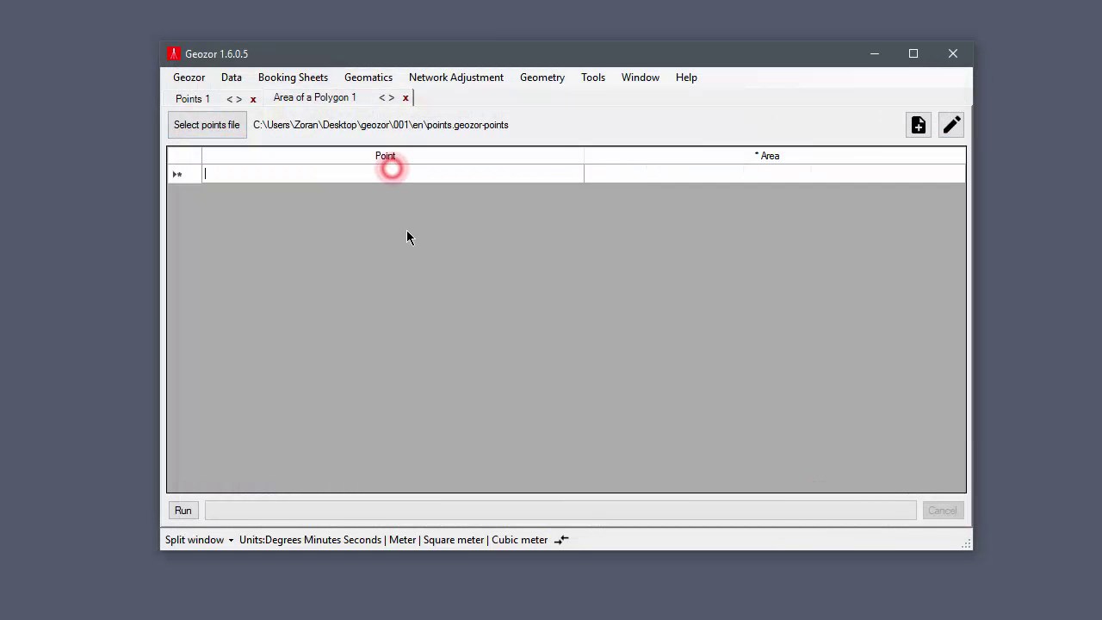
{"action": "type", "text": "A"}
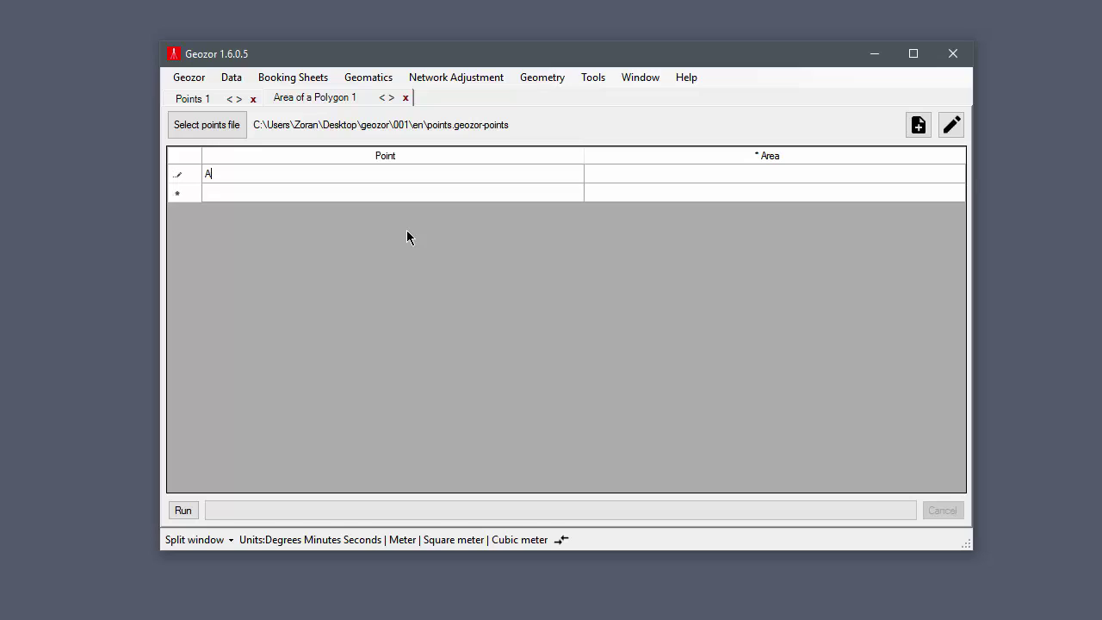
{"action": "key", "text": "Return"}
{"action": "type", "text": "B"}
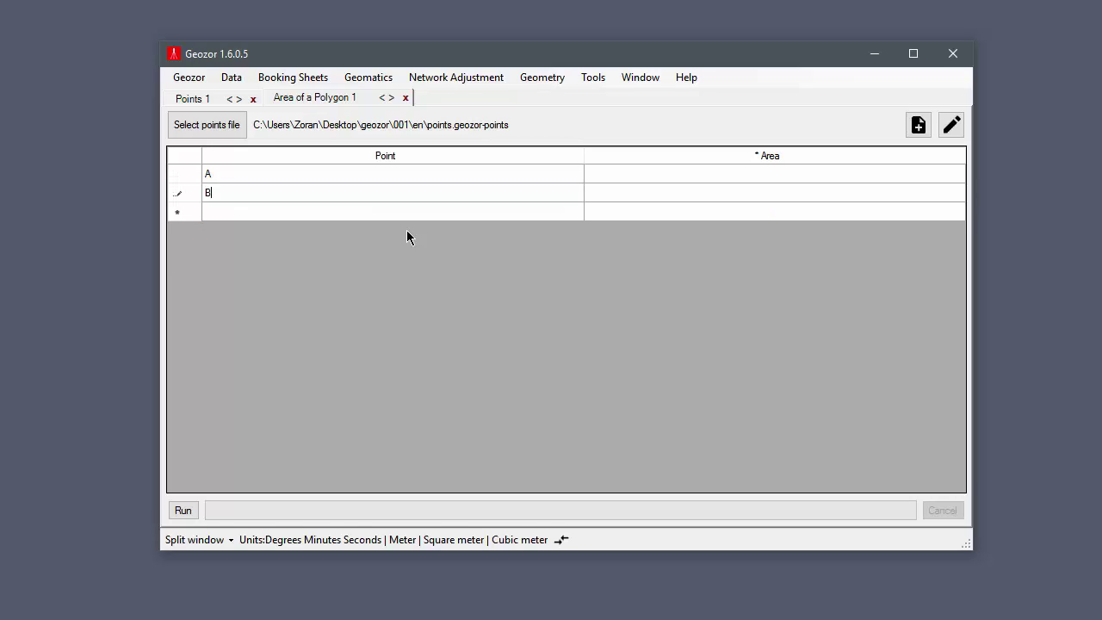
{"action": "key", "text": "Return"}
{"action": "type", "text": "C"}
{"action": "key", "text": "Return"}
{"action": "type", "text": "D"}
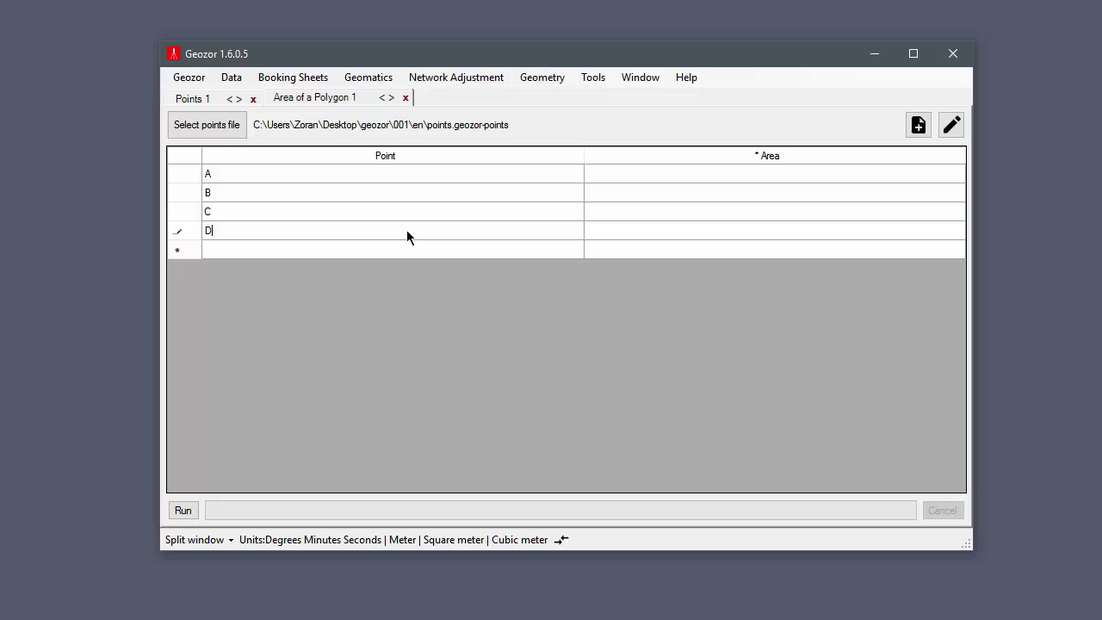
{"action": "key", "text": "Return"}
{"action": "type", "text": "E"}
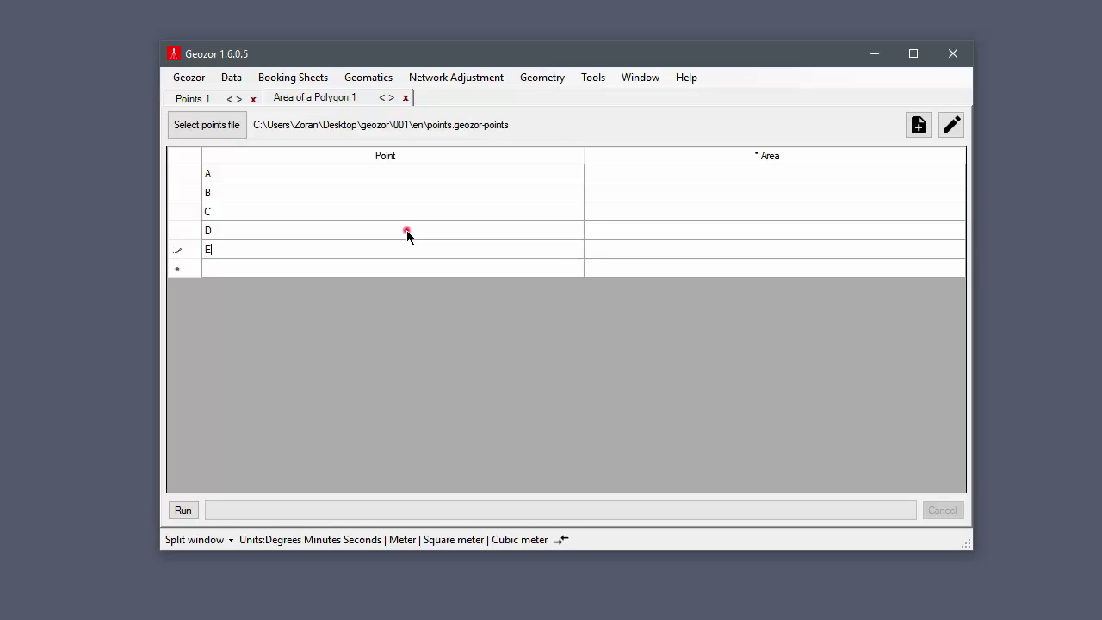
Finish the point entry, run the polygon area calculation, and dismiss the completion message.
{"action": "left_click", "coordinate": [406, 230]}
{"action": "left_click", "coordinate": [190, 511]}
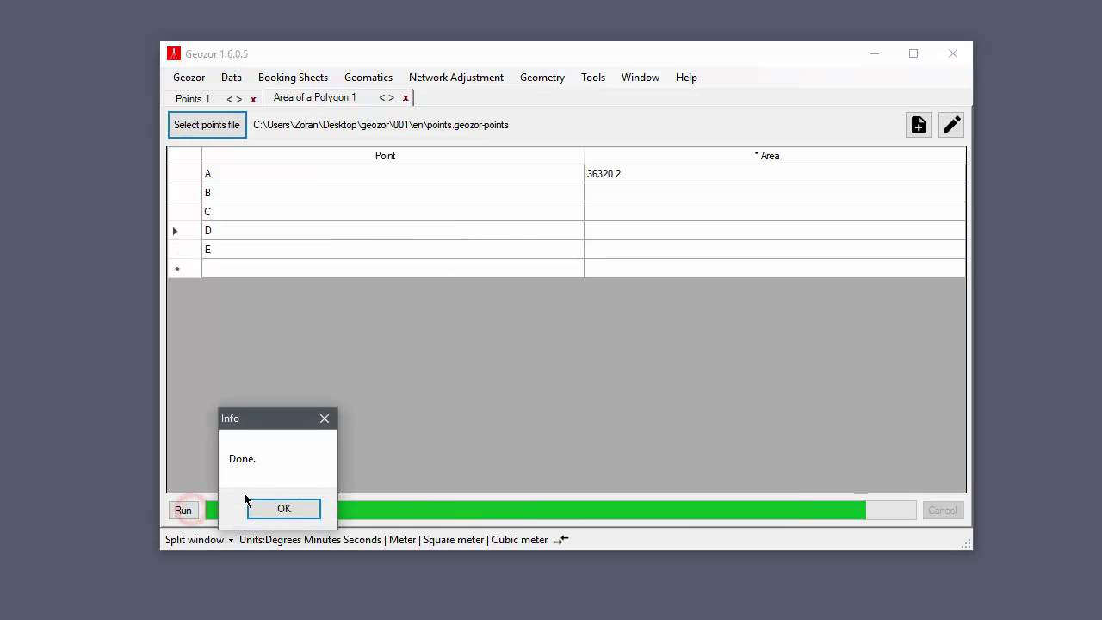
{"action": "left_click", "coordinate": [277, 509]}
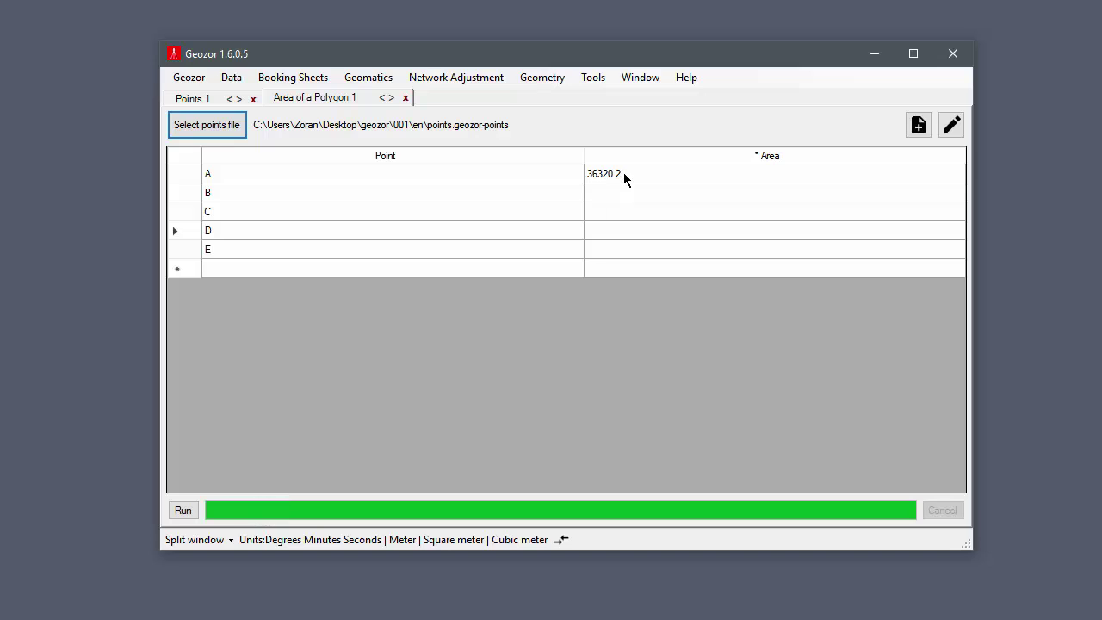
Open the points file again to review the coordinates of the polygon's points beside the calculated area, and close its window.
{"action": "left_click", "coordinate": [952, 127]}
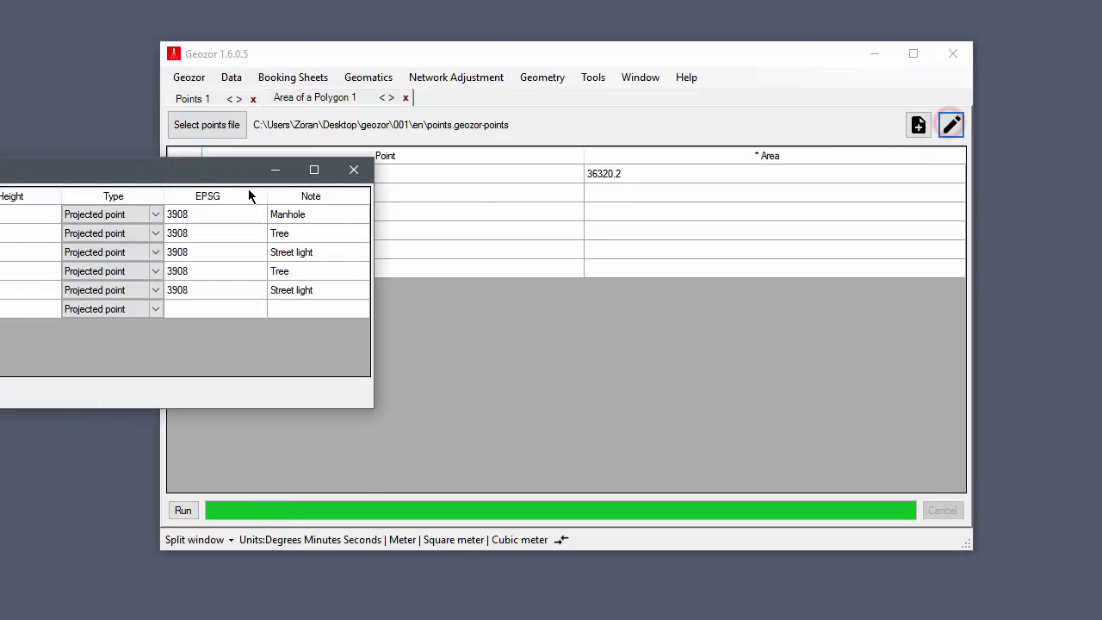
{"action": "mouse_move", "coordinate": [143, 177]}
{"action": "left_mouse_down"}
{"action": "mouse_move", "coordinate": [647, 328]}
{"action": "mouse_move", "coordinate": [708, 313]}
{"action": "left_mouse_up"}
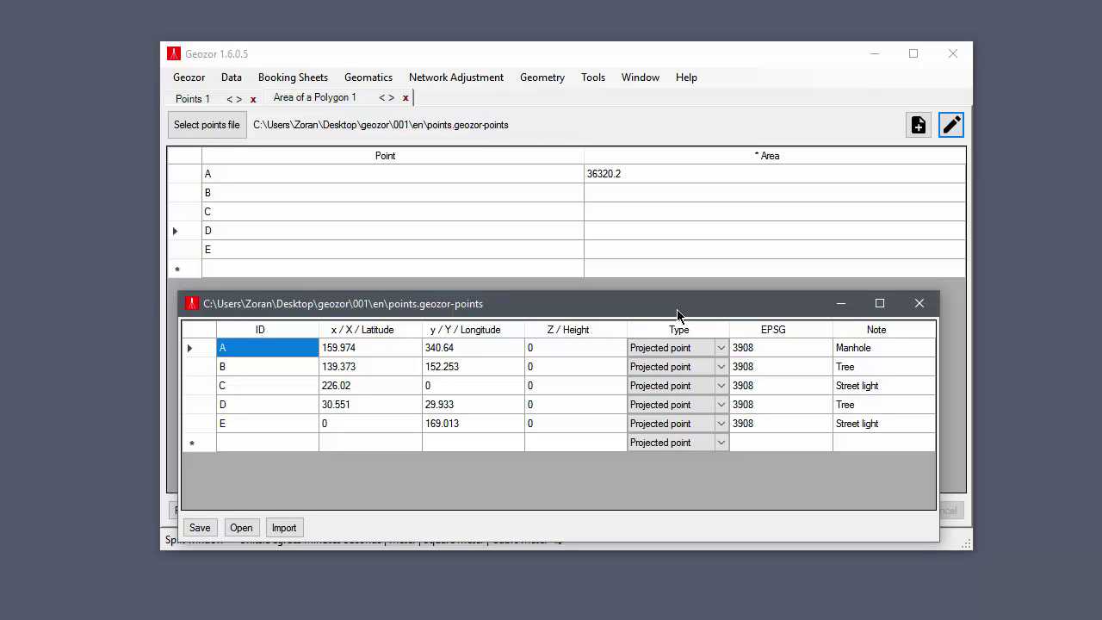
{"action": "left_click", "coordinate": [918, 304]}
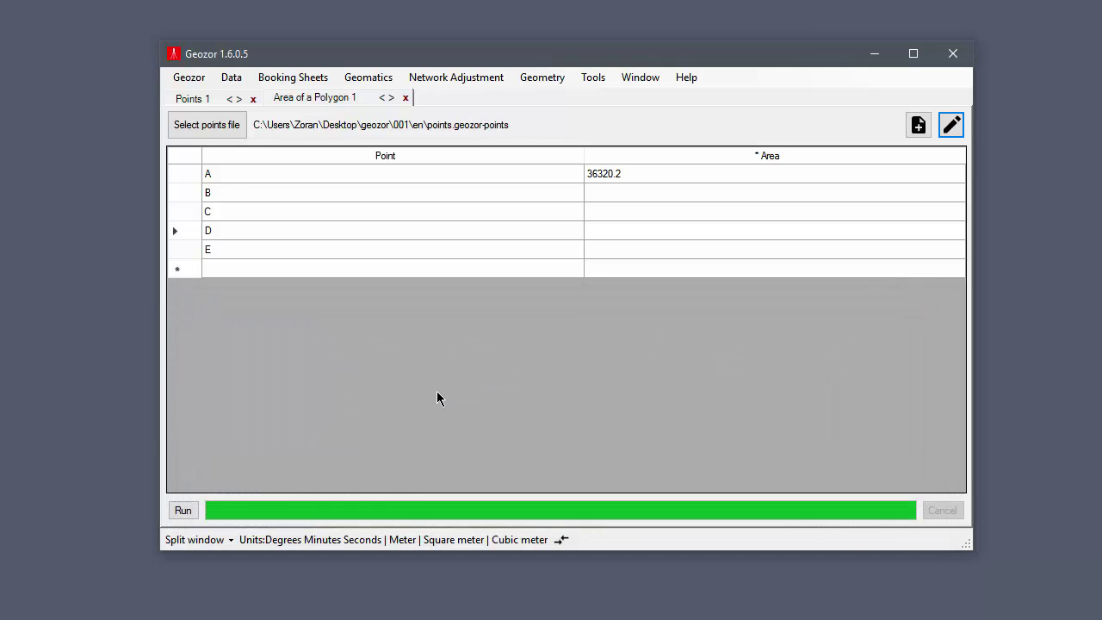
Start exporting the area calculation table as an MS Excel (*.xlsx) file in the en folder.
{"action": "right_click", "coordinate": [386, 198]}
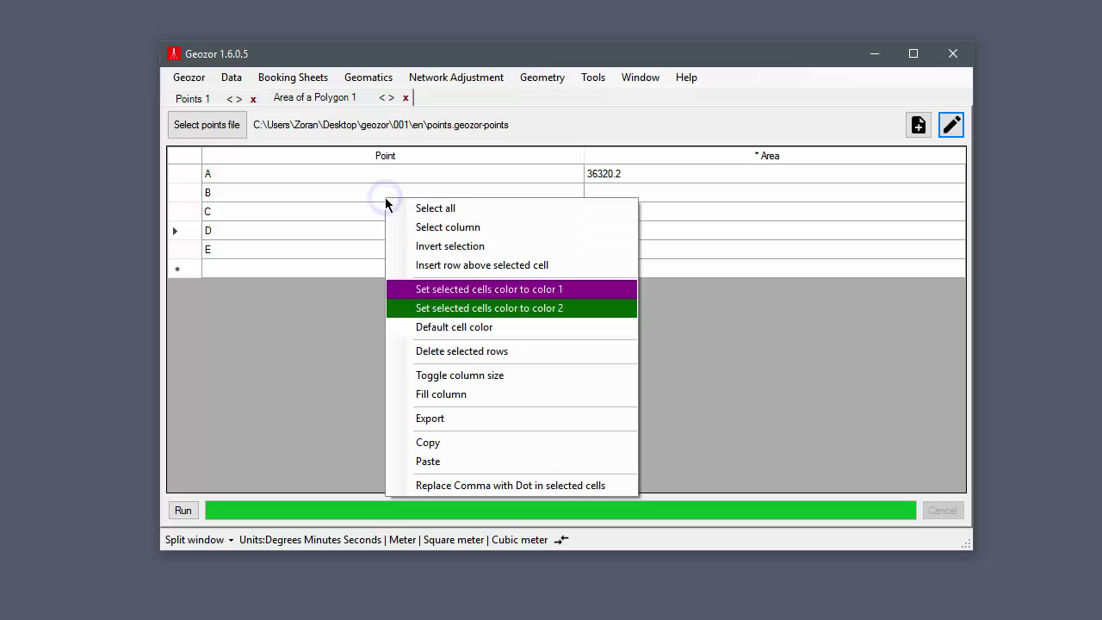
{"action": "left_click", "coordinate": [493, 420]}
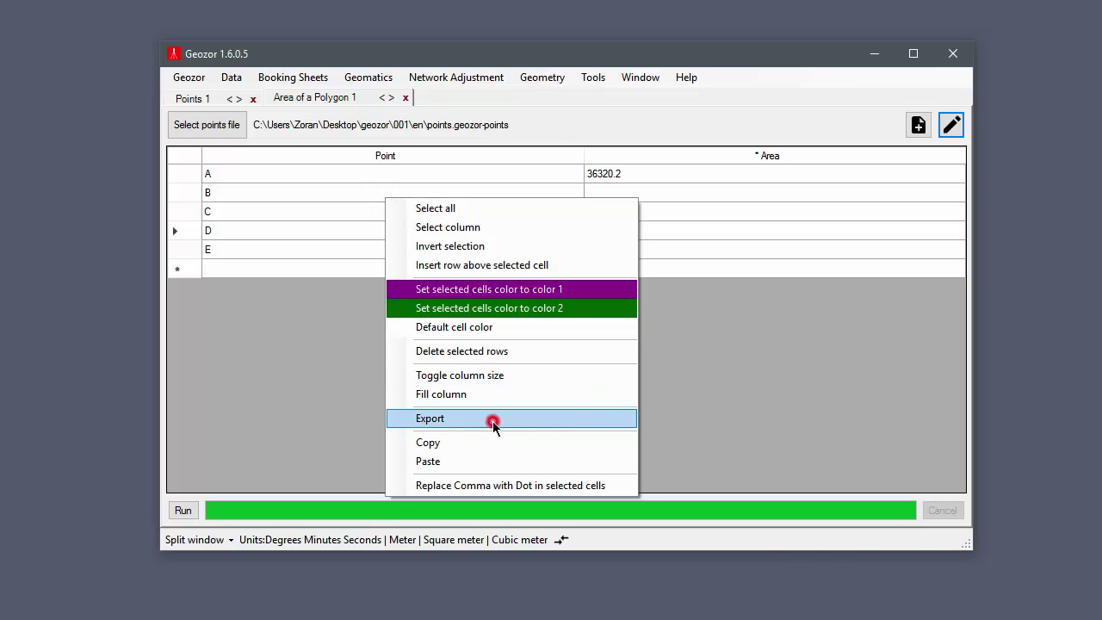
{"action": "left_click", "coordinate": [351, 437]}
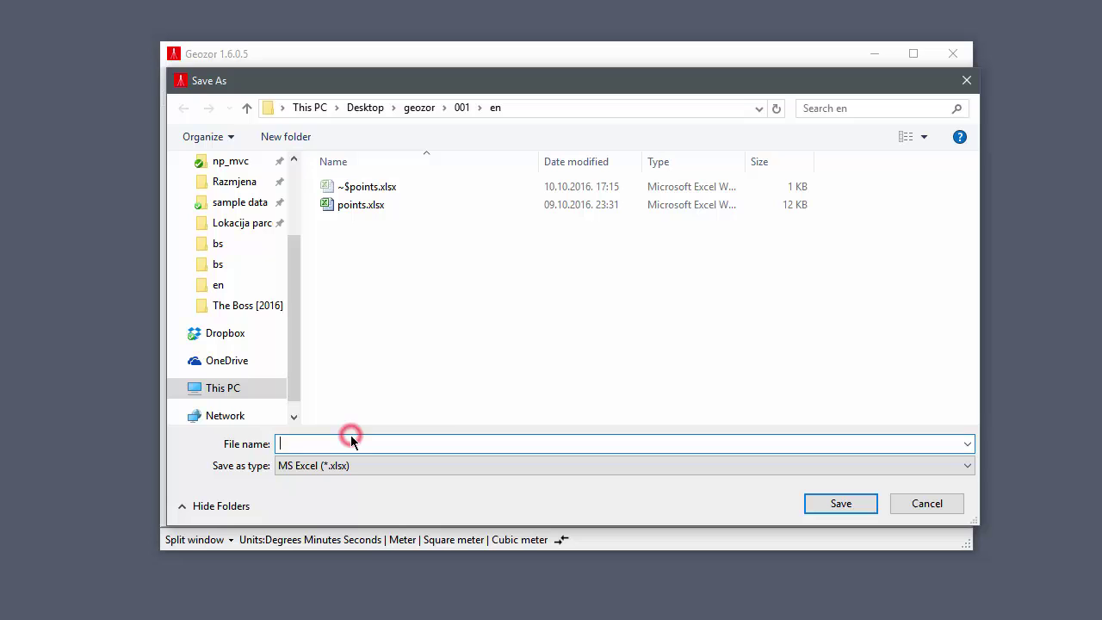